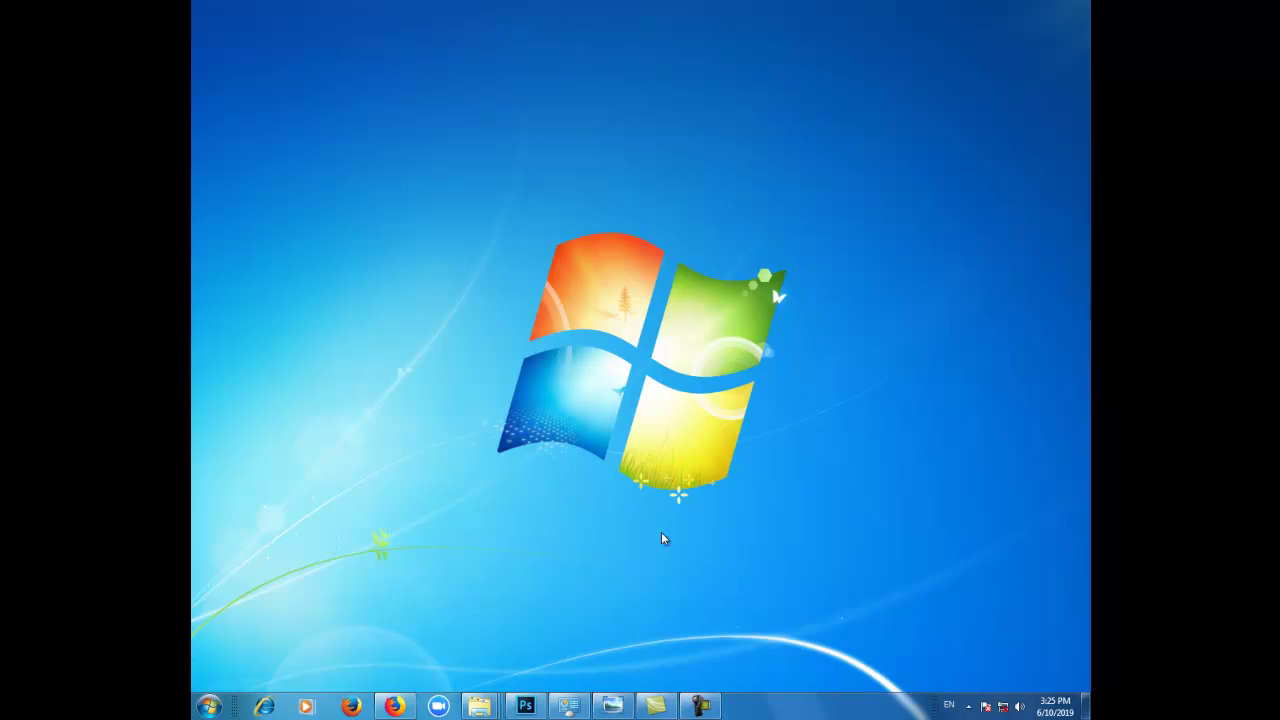
Restore the ocean corporate identity image in Windows Photo Viewer and view it full screen
click(624, 706)
click(634, 678)
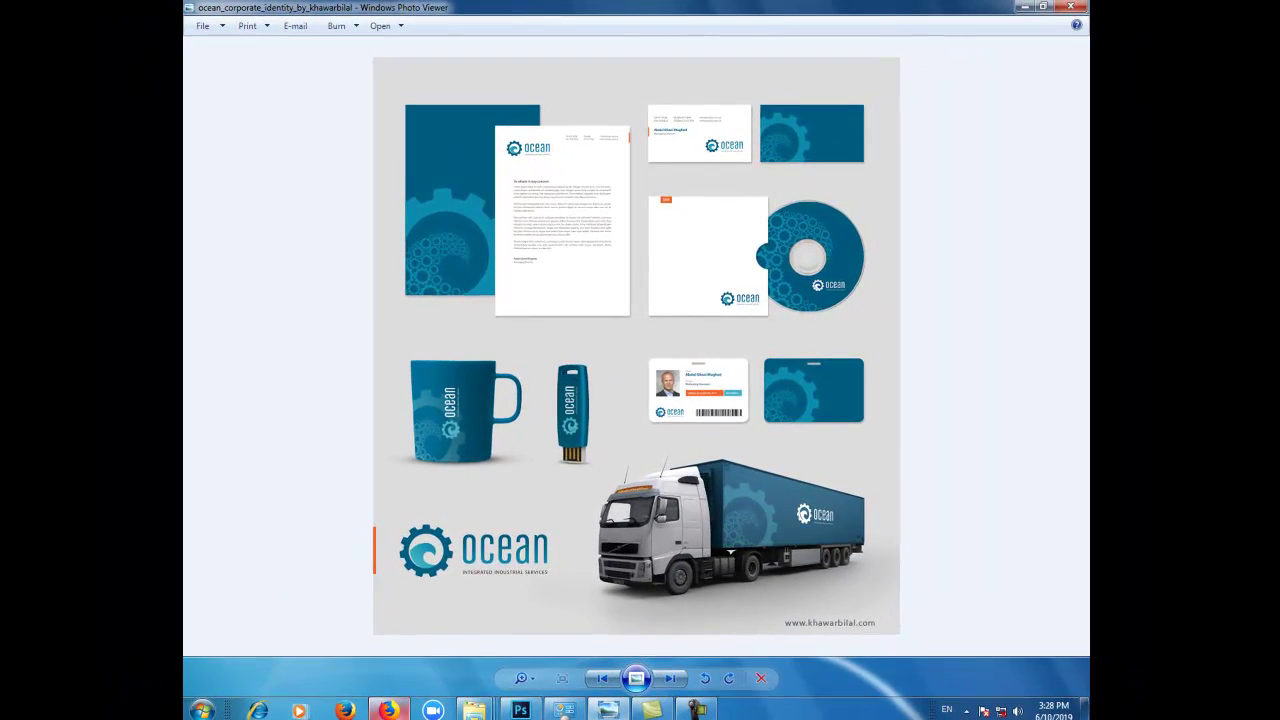
Switch to Firefox and view the graphicpear mockups page
click(388, 710)
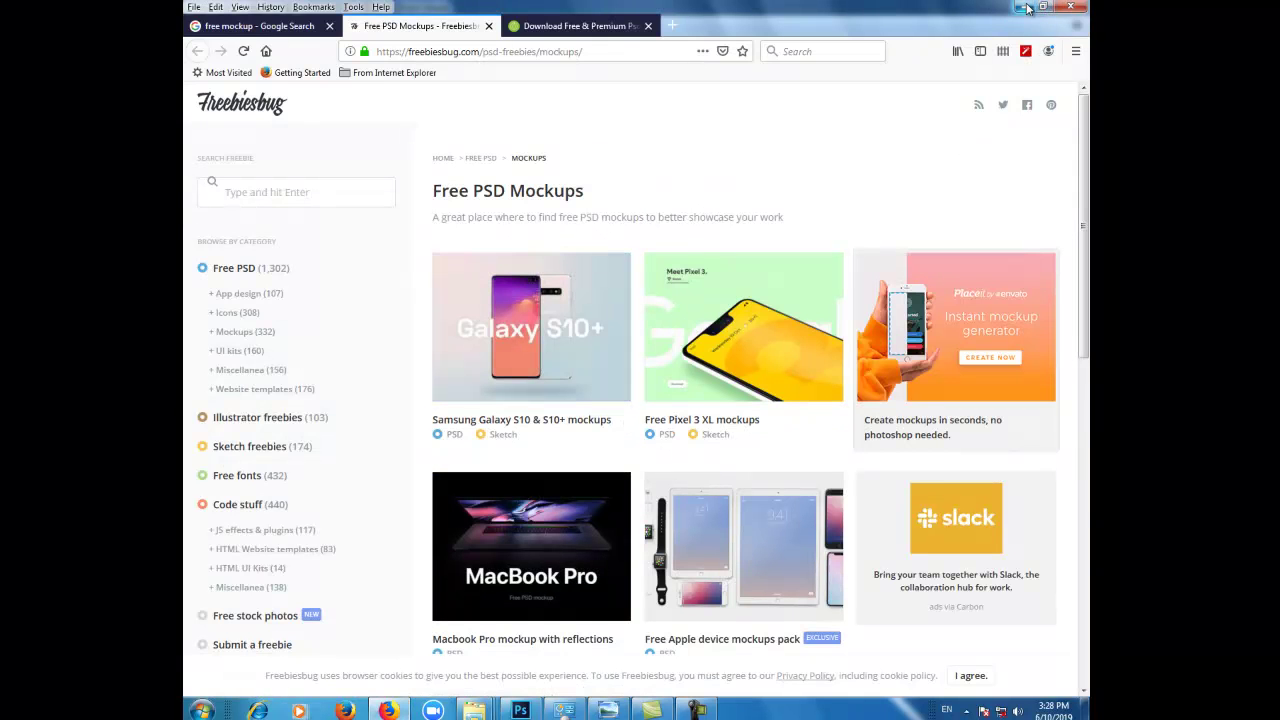
click(553, 30)
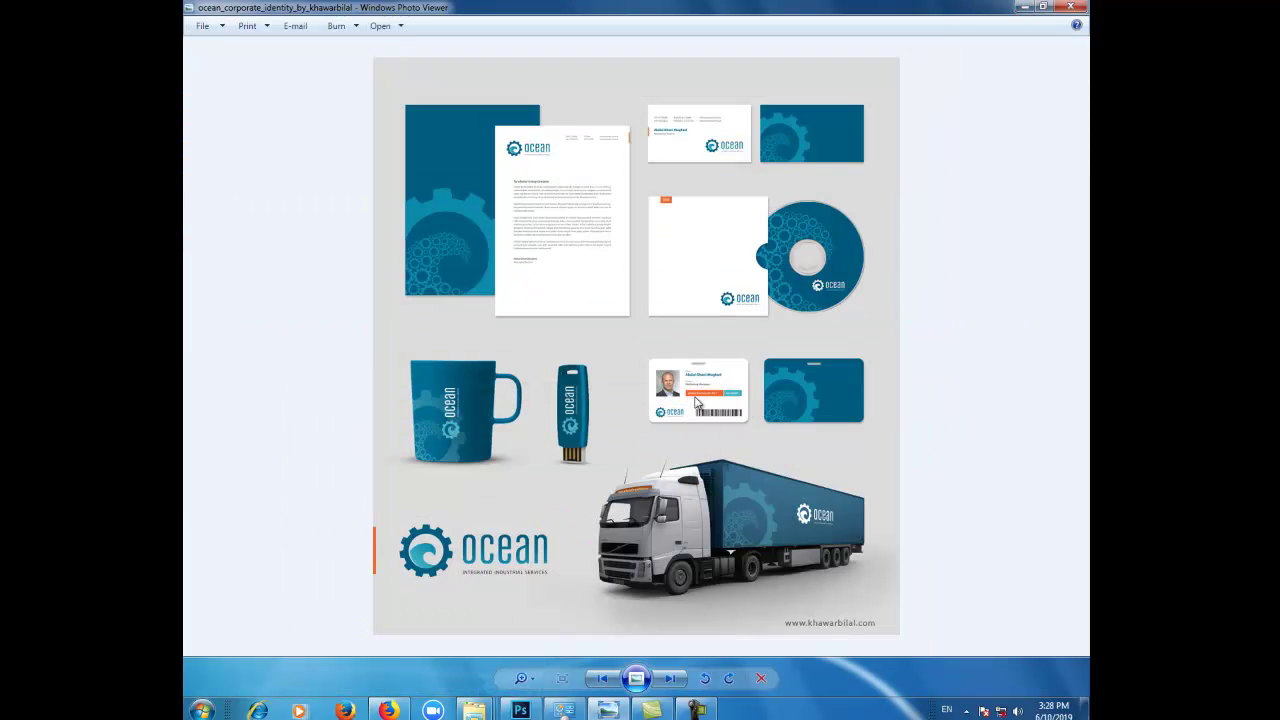
Return to the brand folder, open Branding Identity MockUp Vol9 and select its PSD file
mouse_move(476, 710)
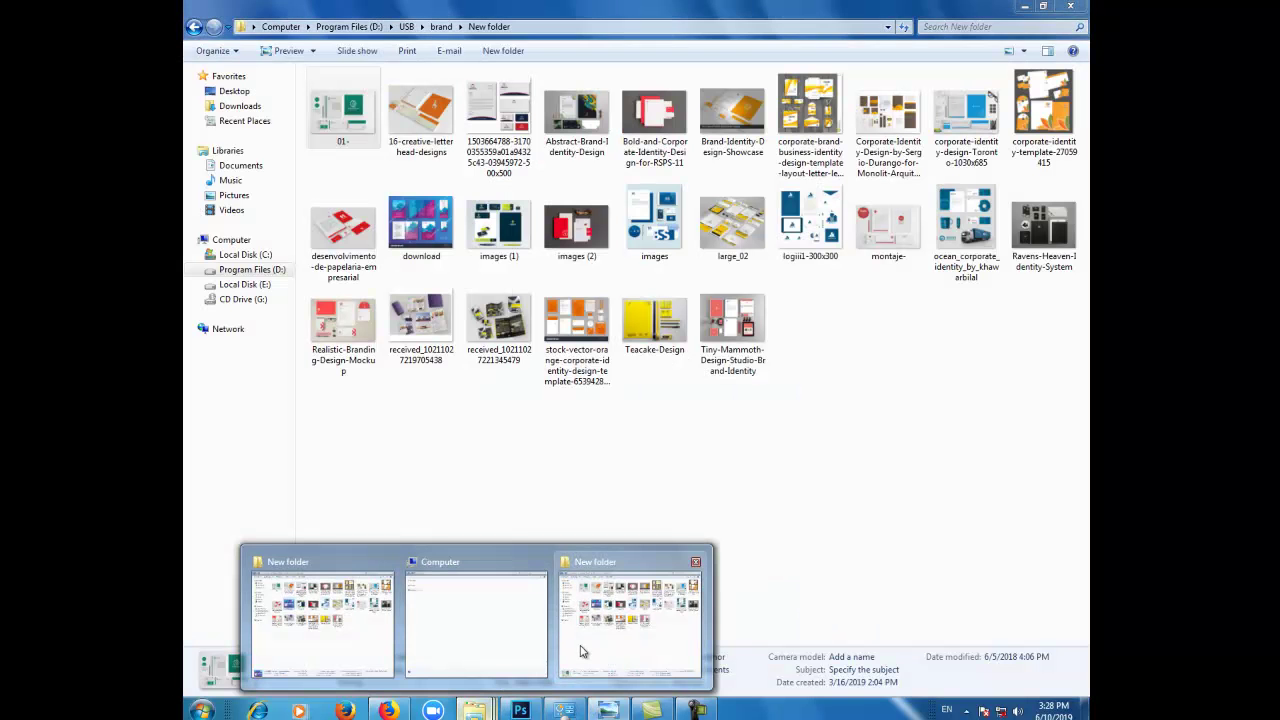
click(583, 651)
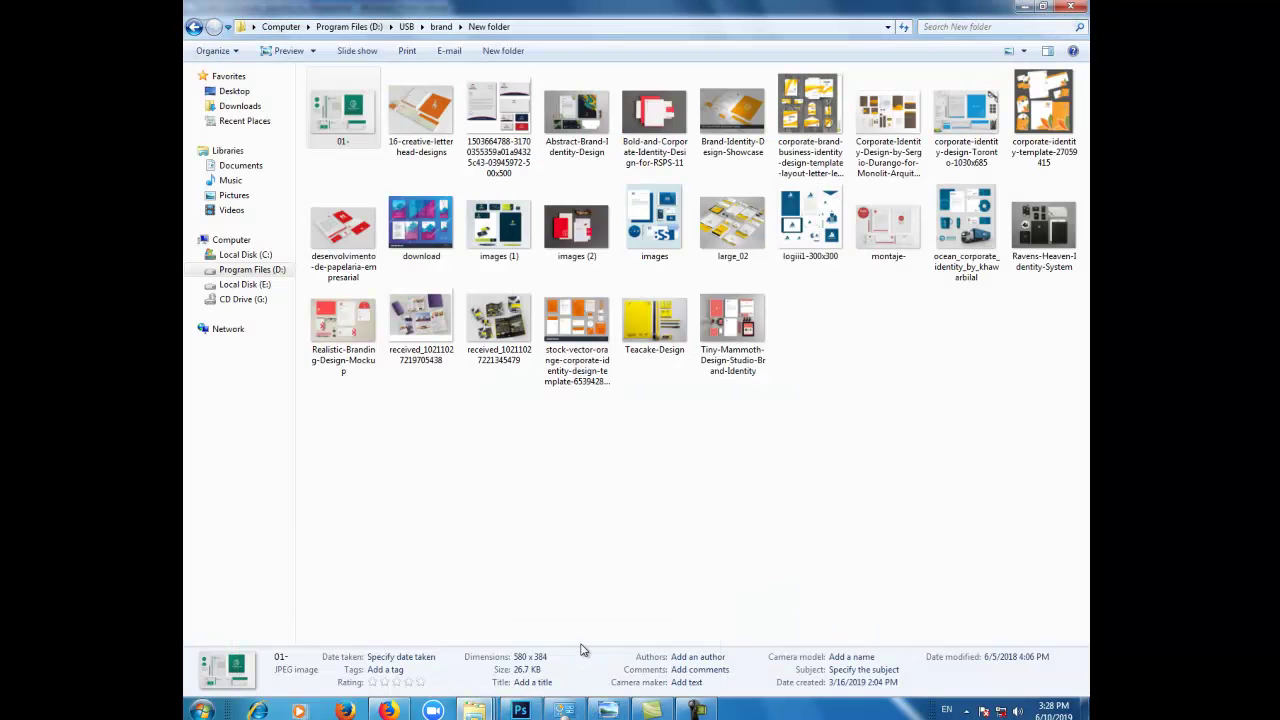
click(651, 477)
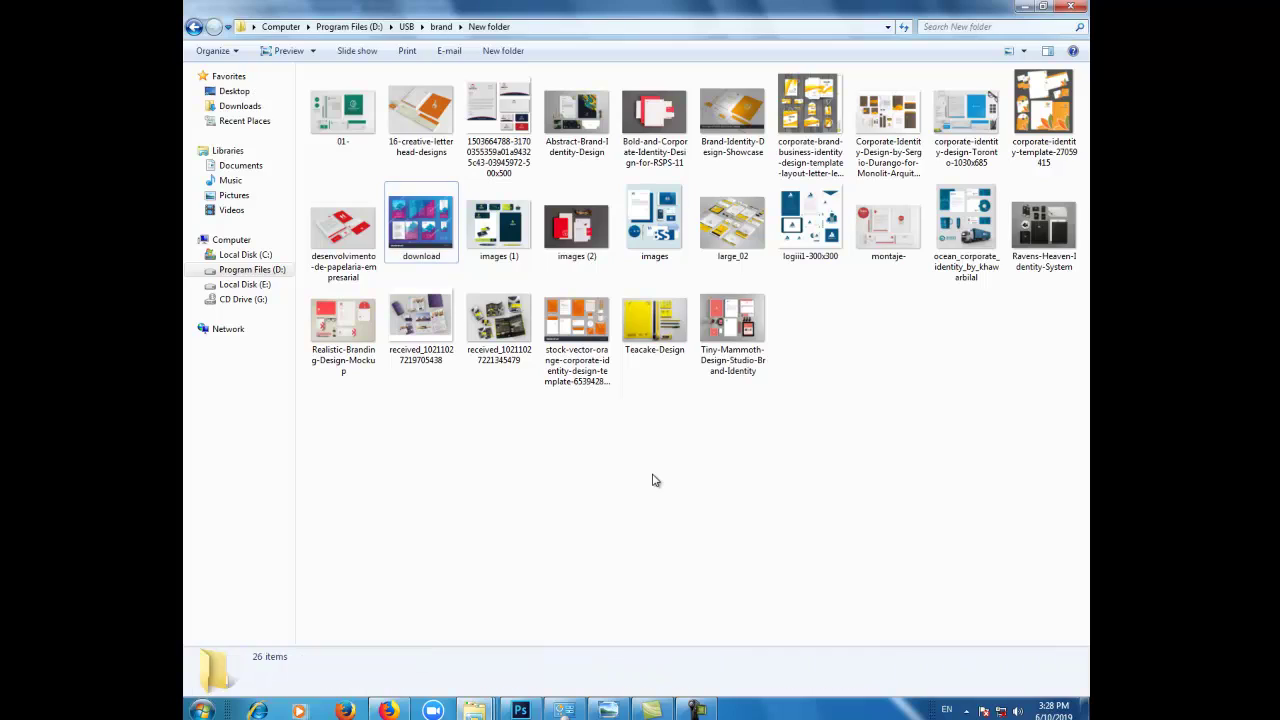
key(BackSpace)
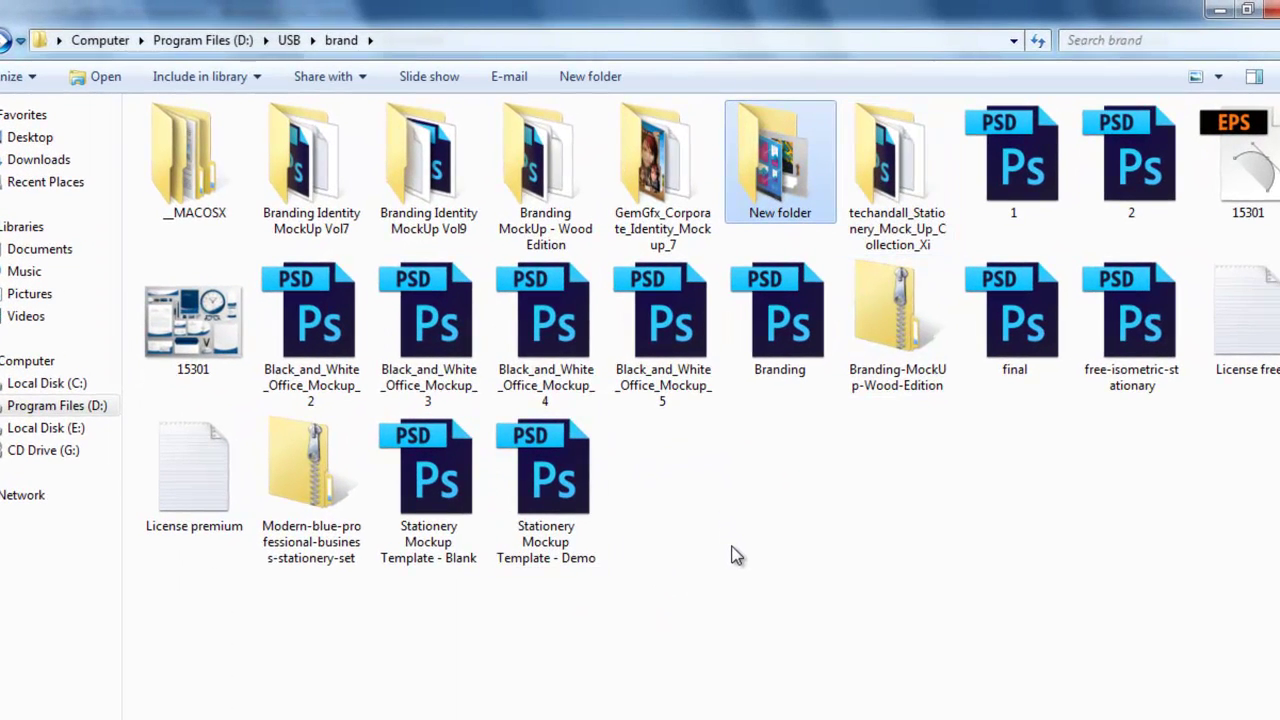
double_click(415, 190)
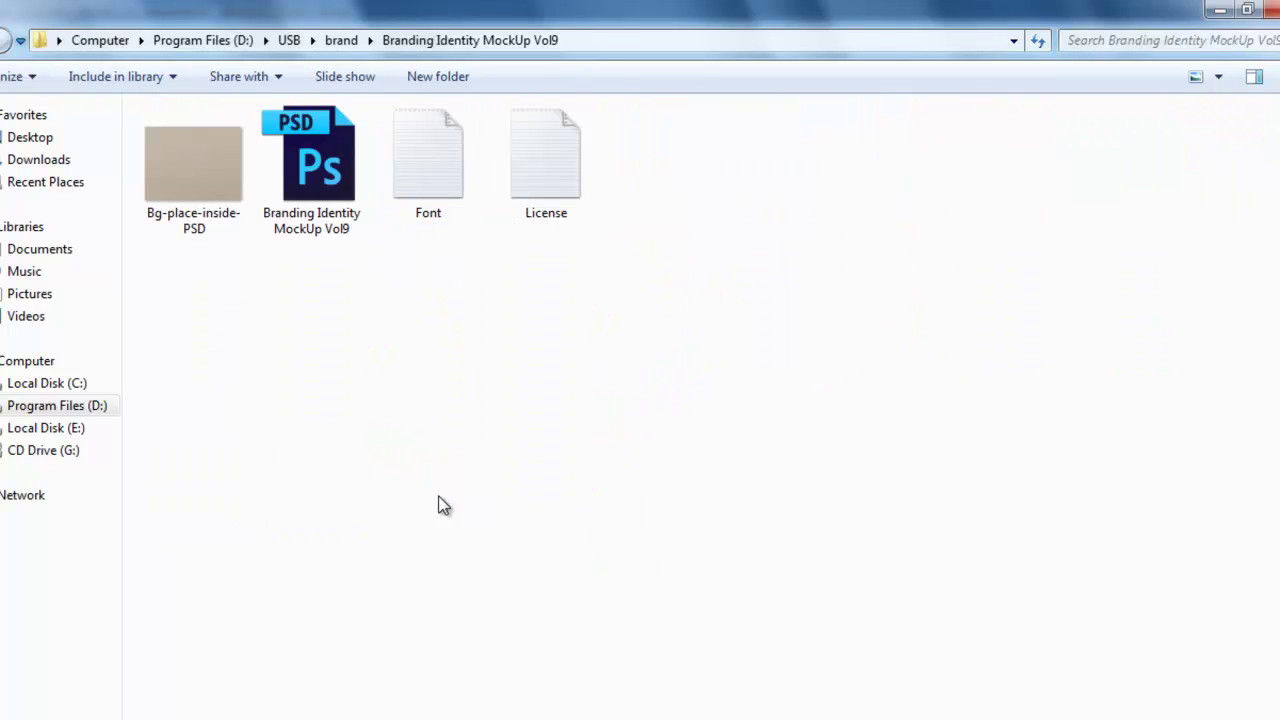
click(344, 207)
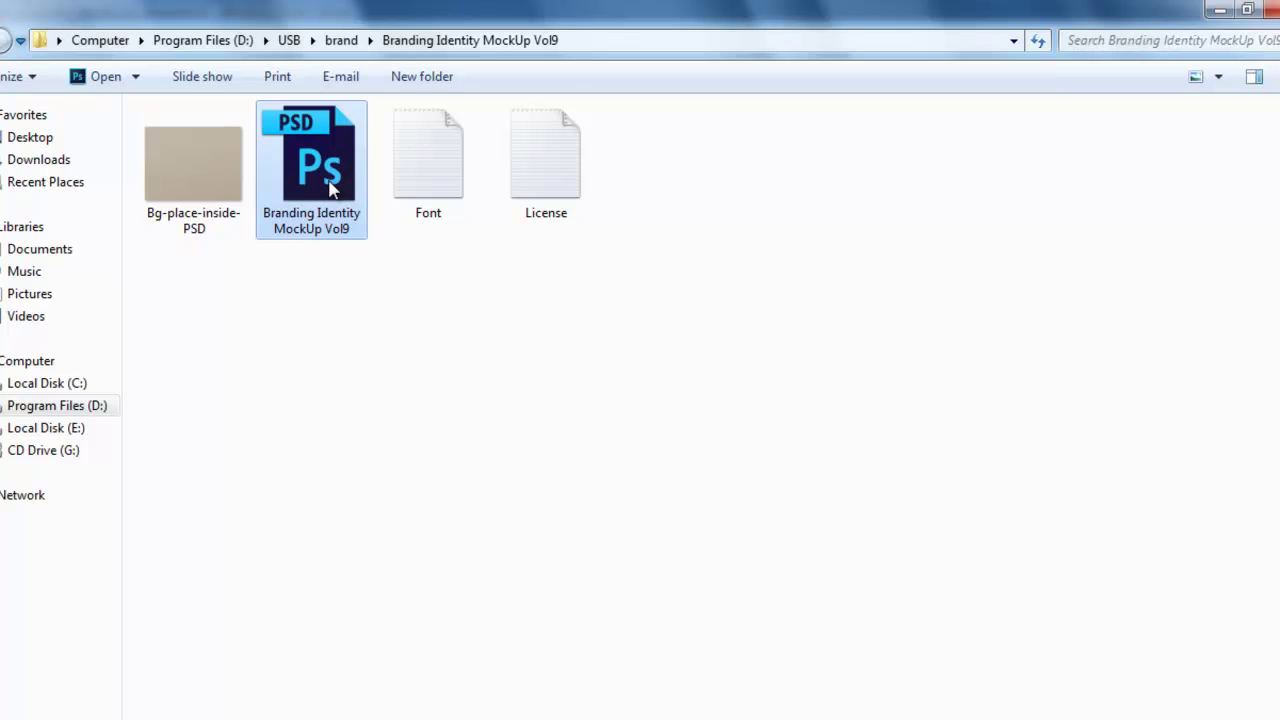
Open the Vol9 PSD in Photoshop, check the Vol7 tab, then return to Vol9
double_click(330, 188)
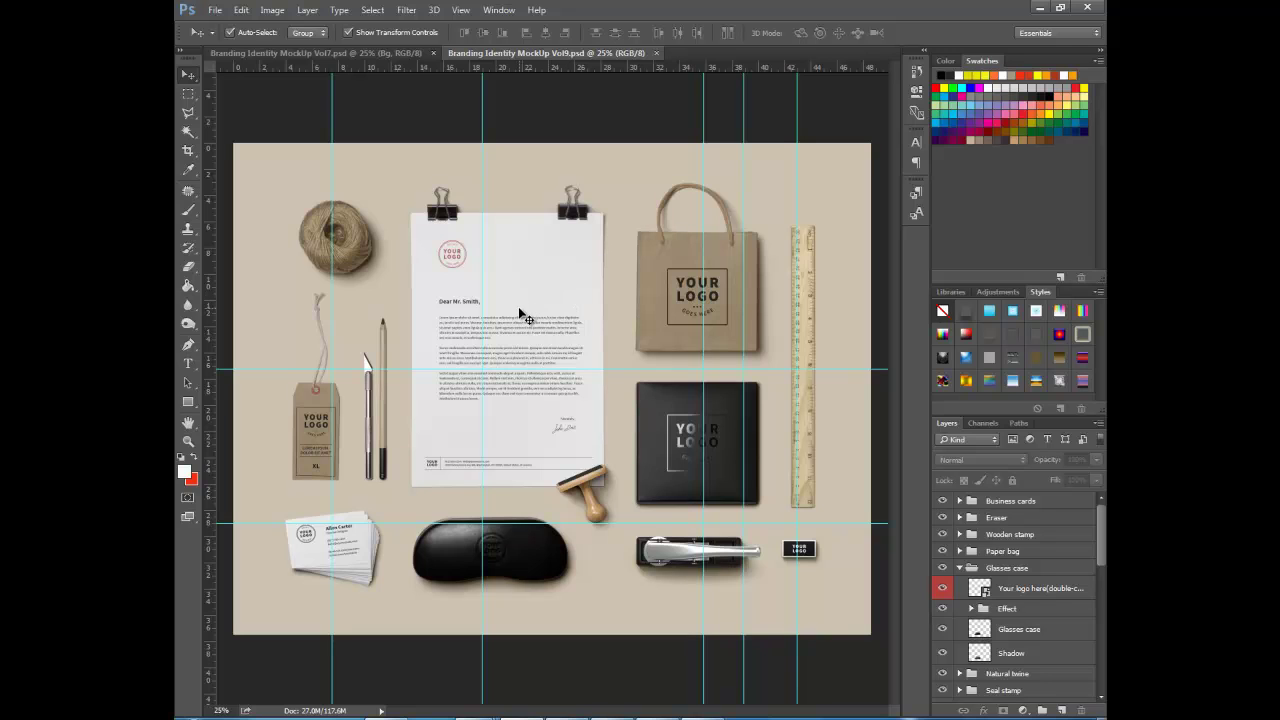
key(ctrl+Tab)
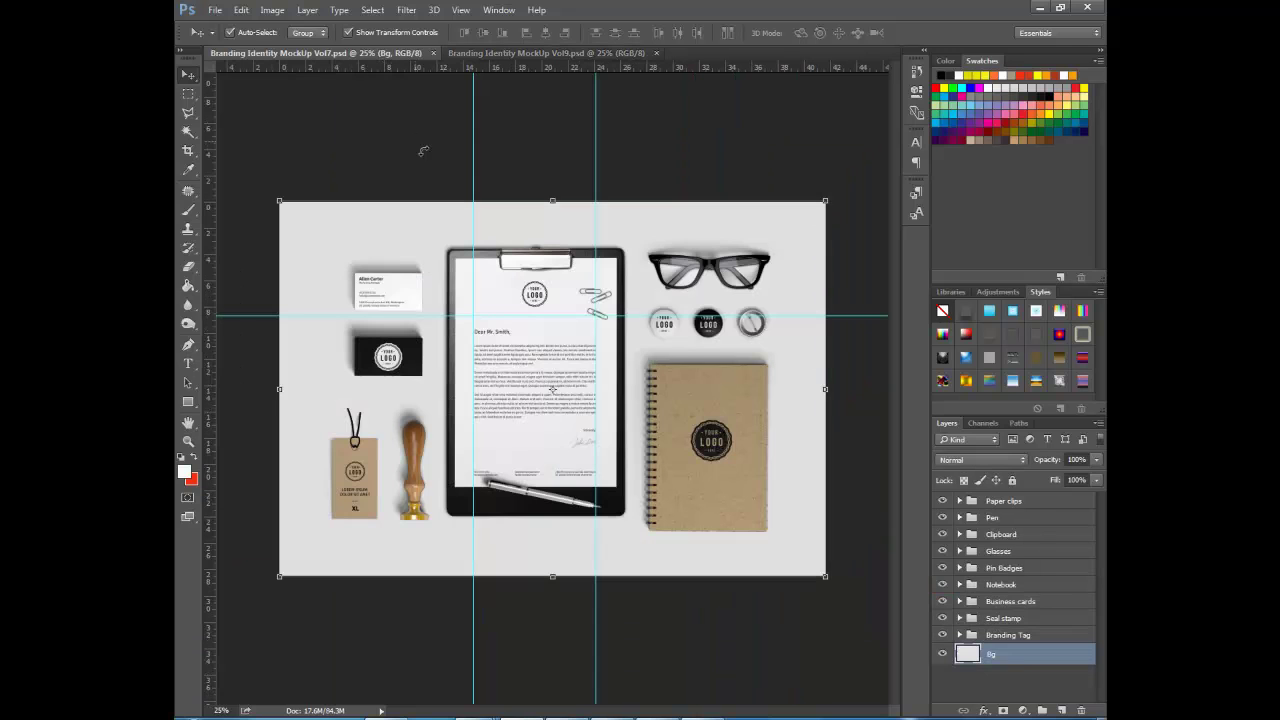
click(515, 53)
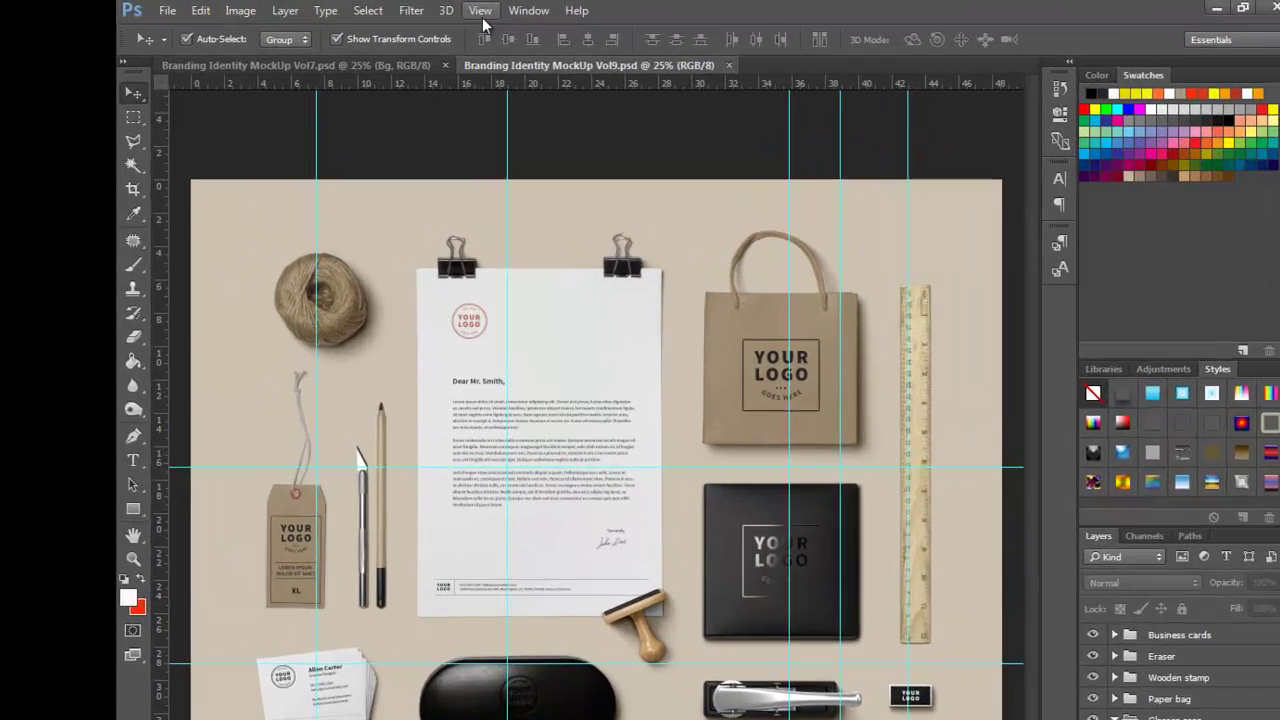
Clear all guides from the Vol9 mockup using the View menu
click(456, 9)
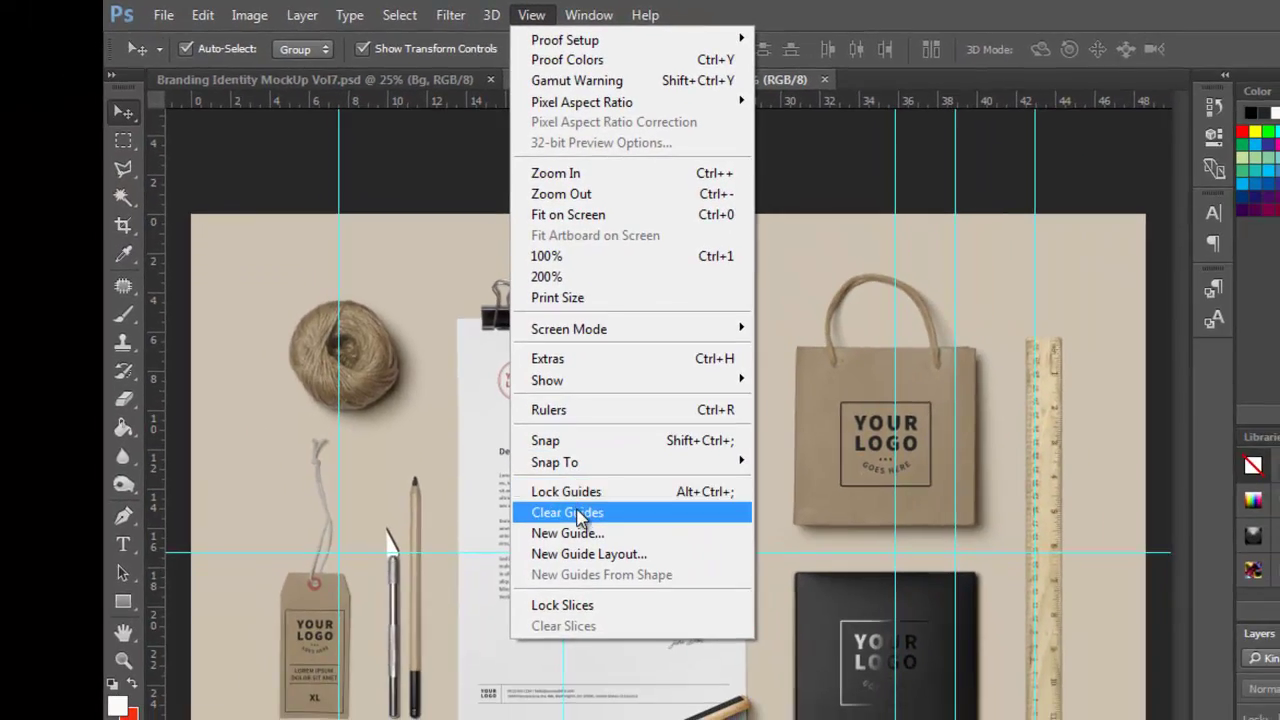
click(616, 672)
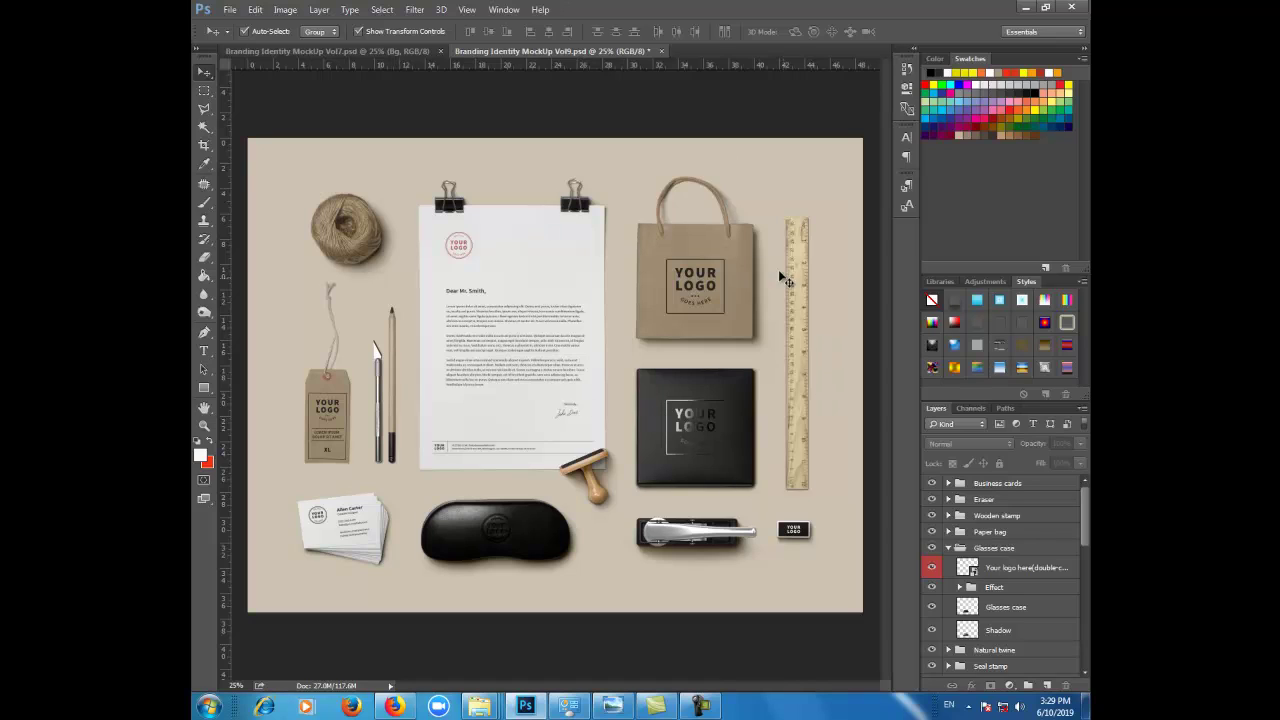
Expand the Paper bag group and its Your design here folder, then select the Logo layer
click(700, 290)
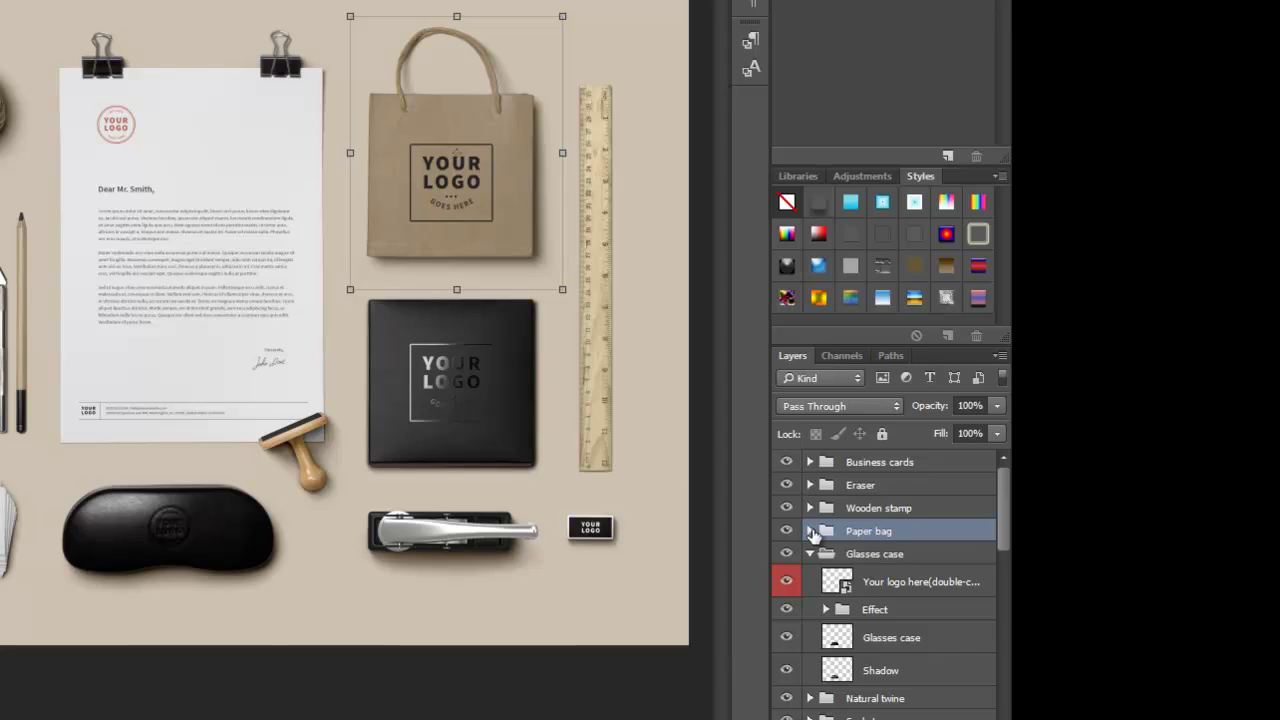
click(811, 531)
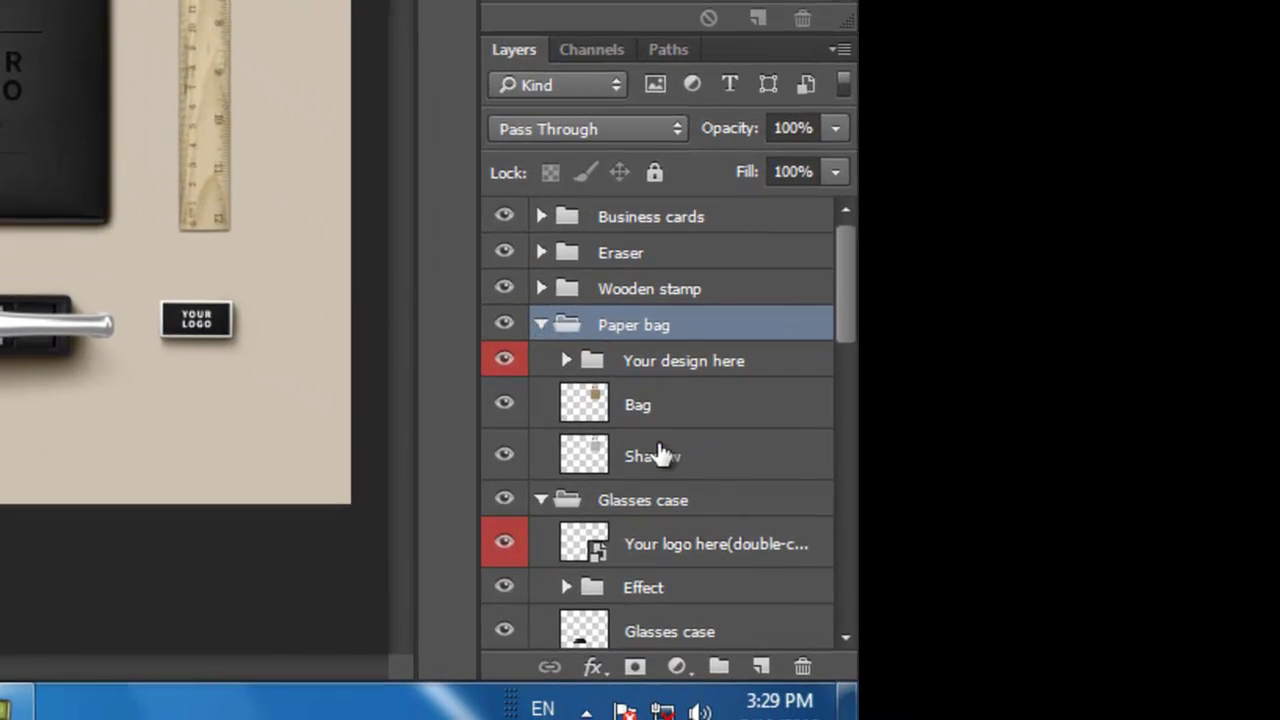
click(643, 409)
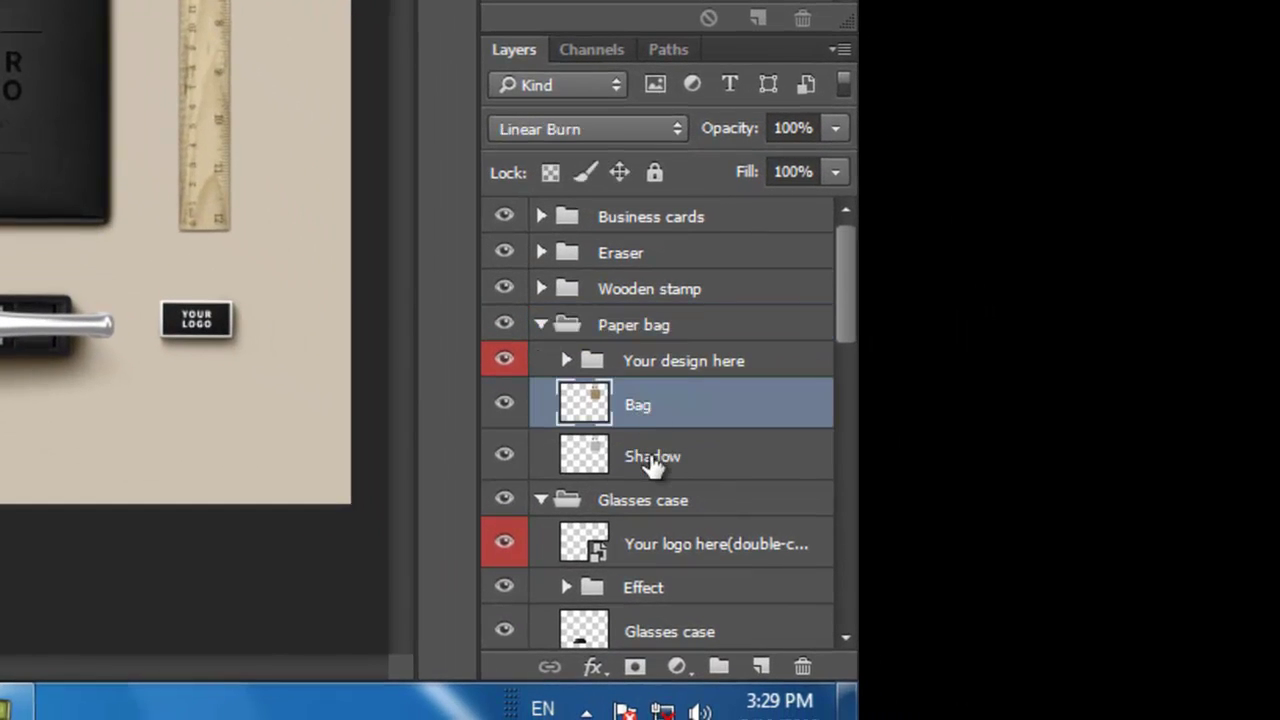
click(651, 447)
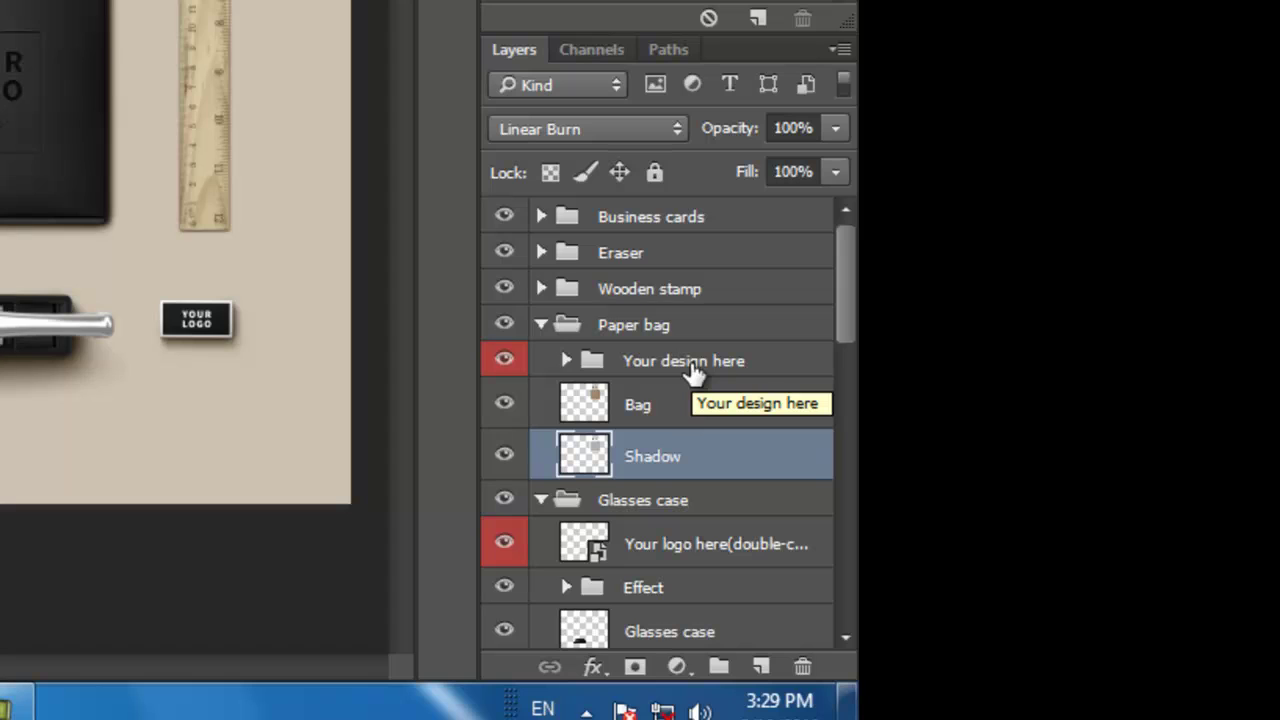
click(566, 362)
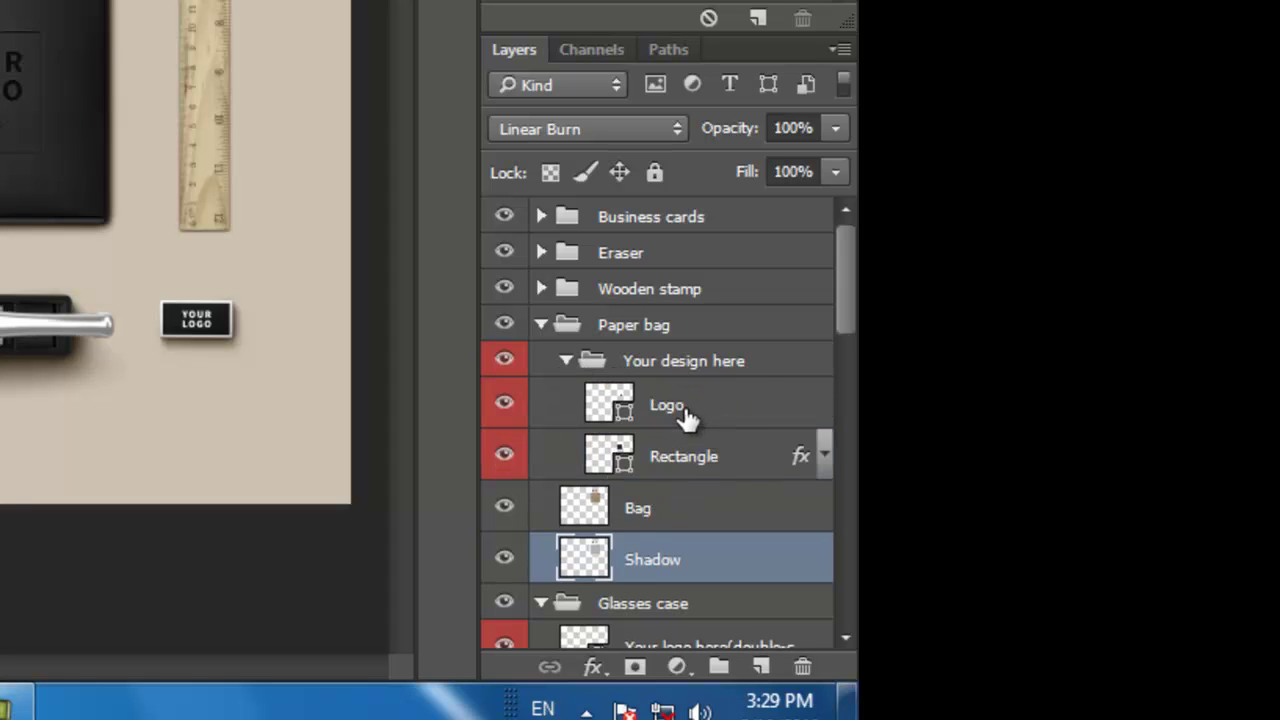
click(688, 418)
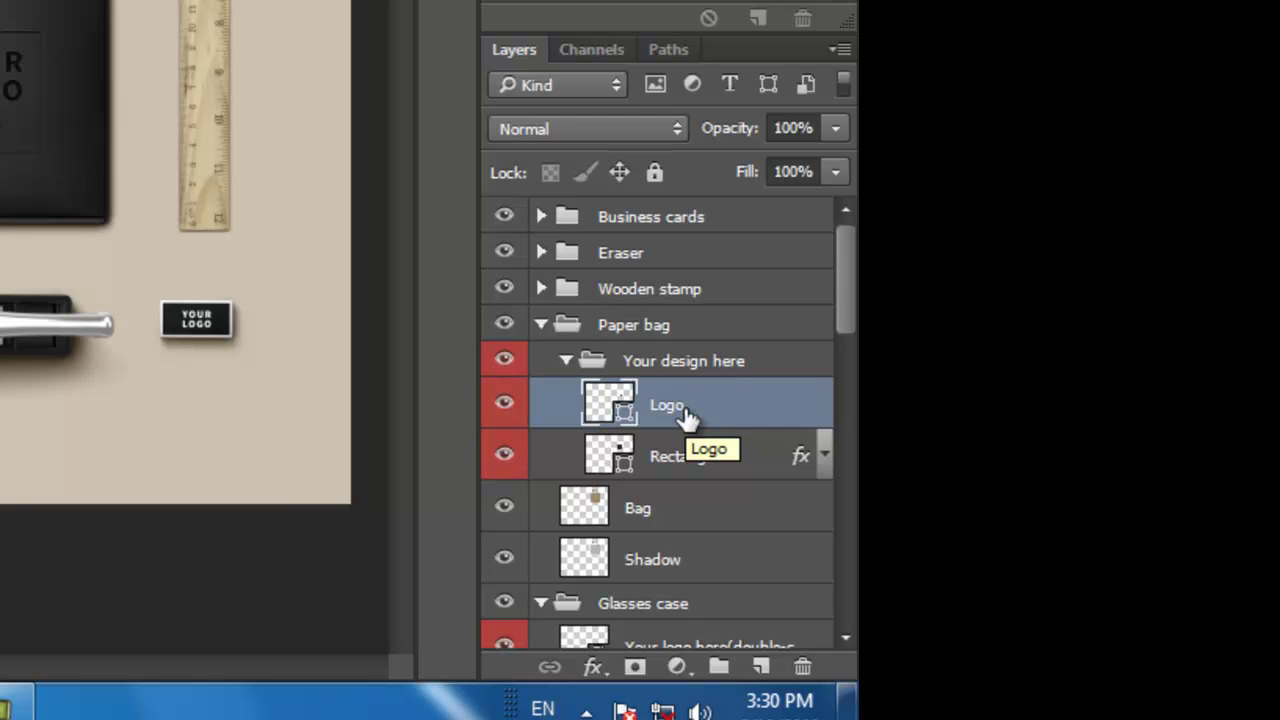
click(660, 456)
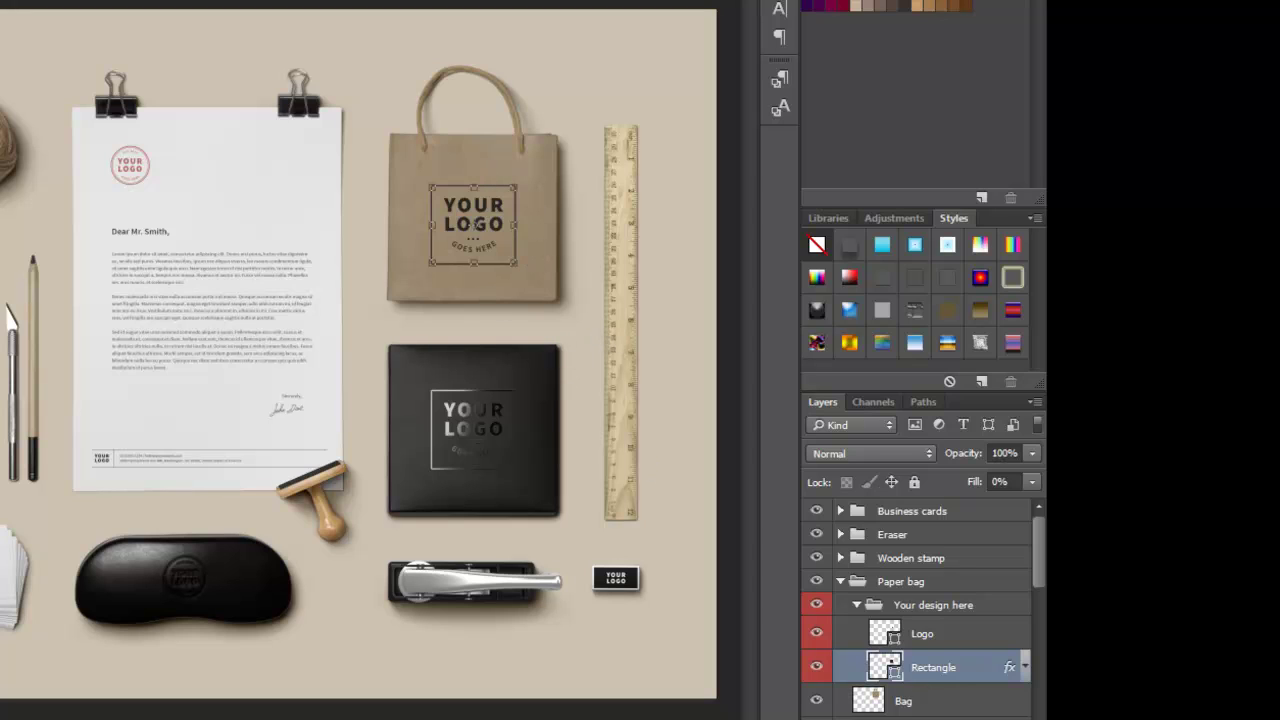
click(902, 636)
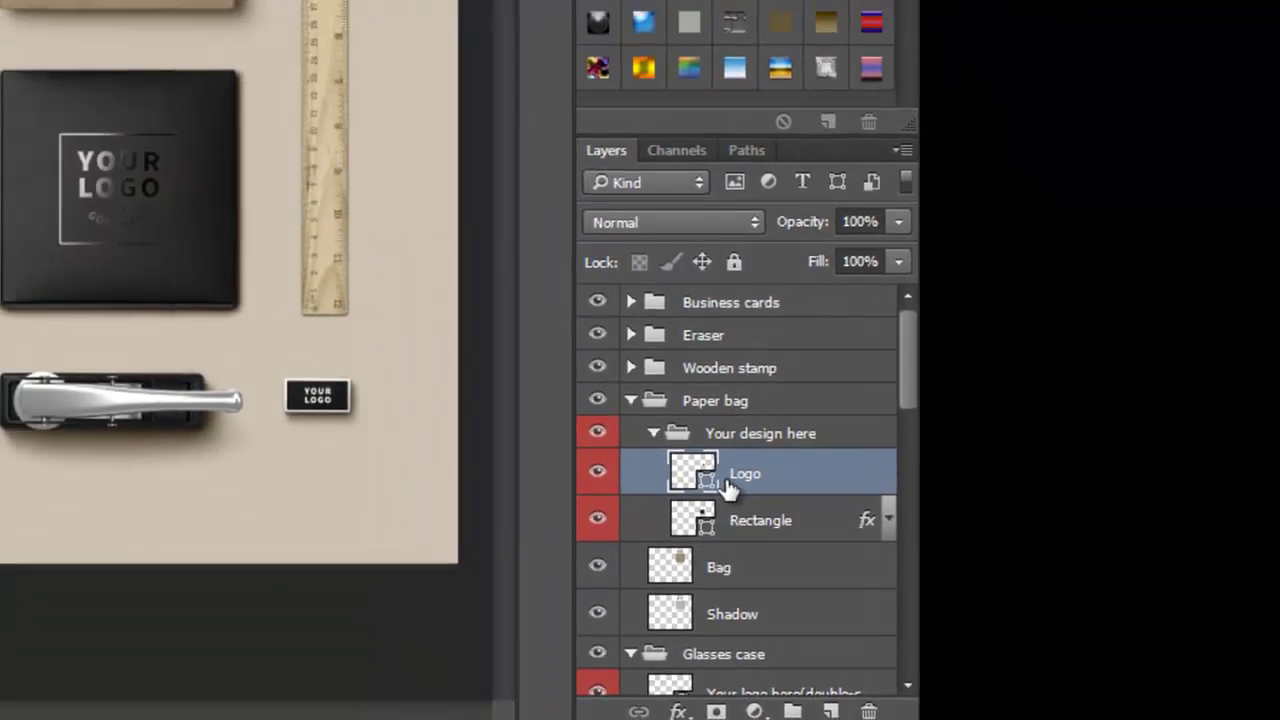
Convert the paper bag's Logo layer to a smart object and open its contents as Logo.psb
right_click(652, 455)
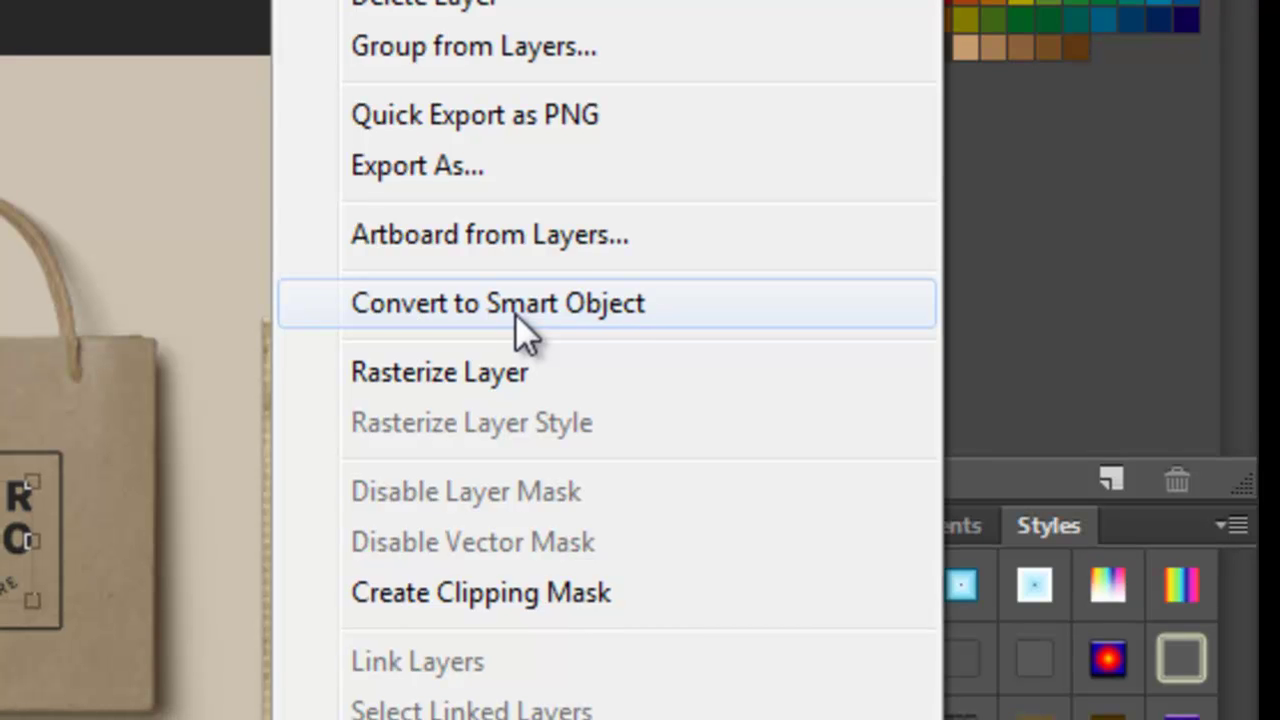
click(515, 308)
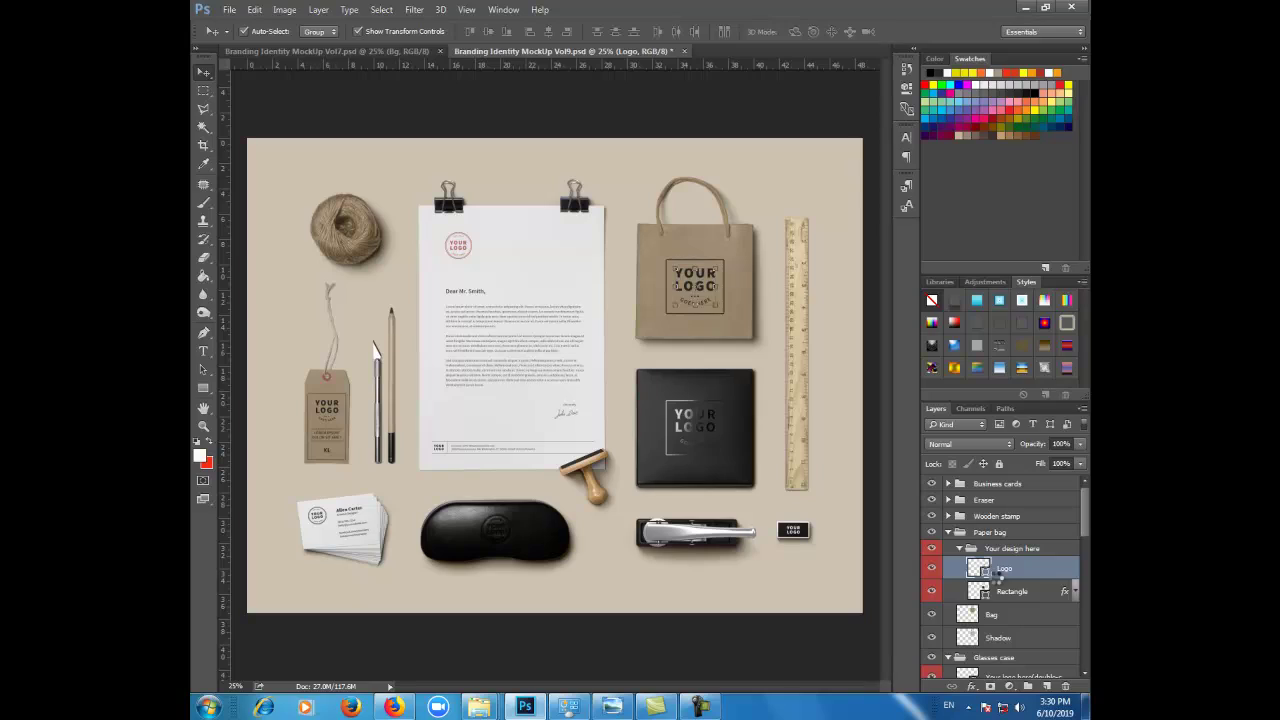
right_click(1001, 570)
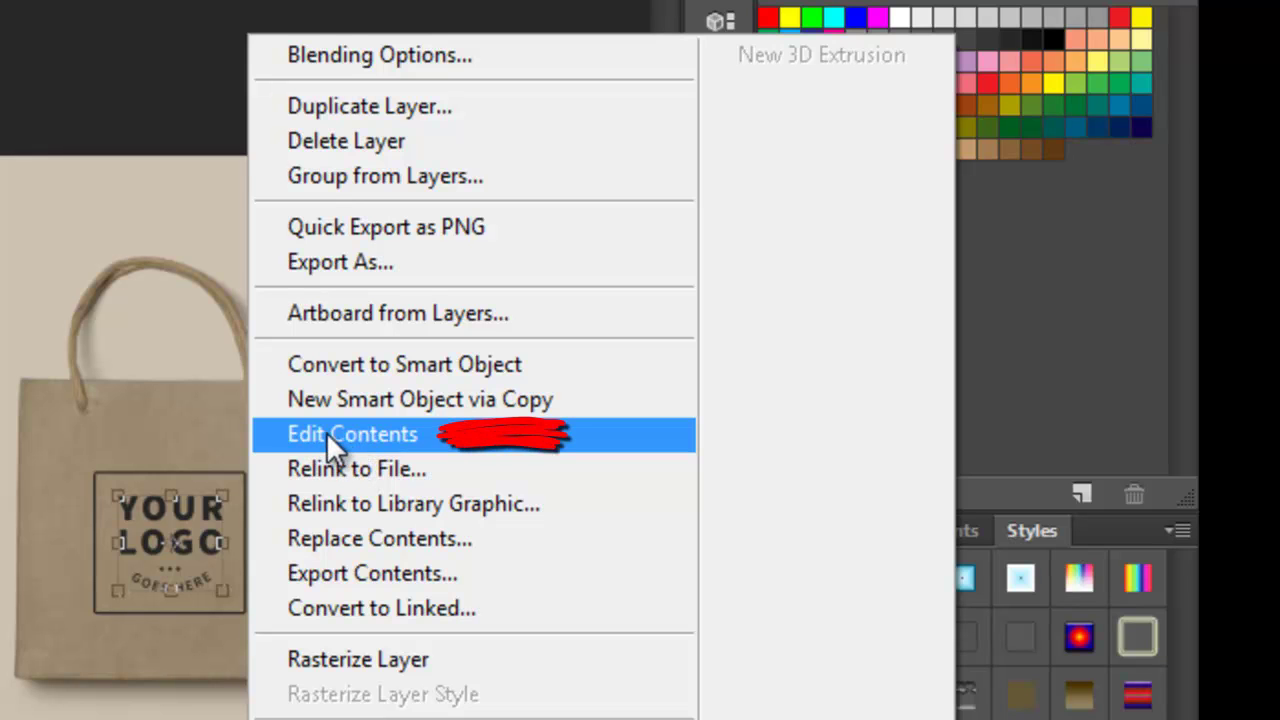
click(350, 432)
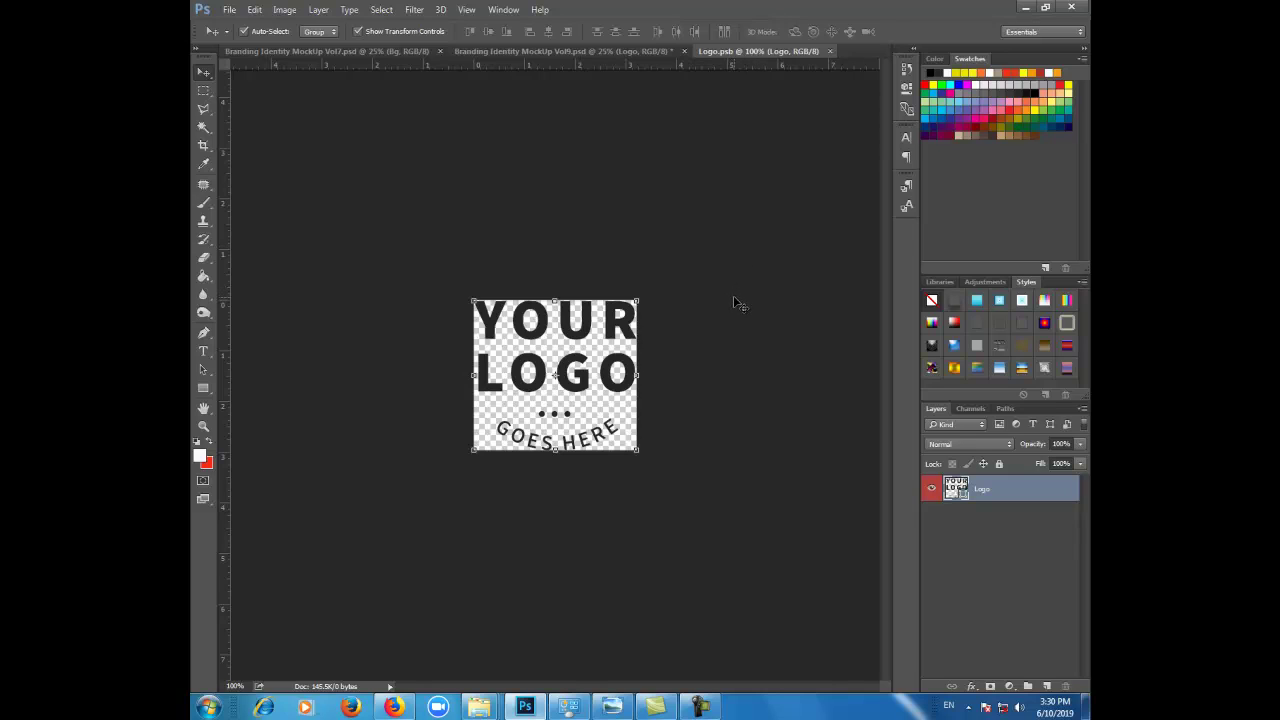
mouse_move(479, 707)
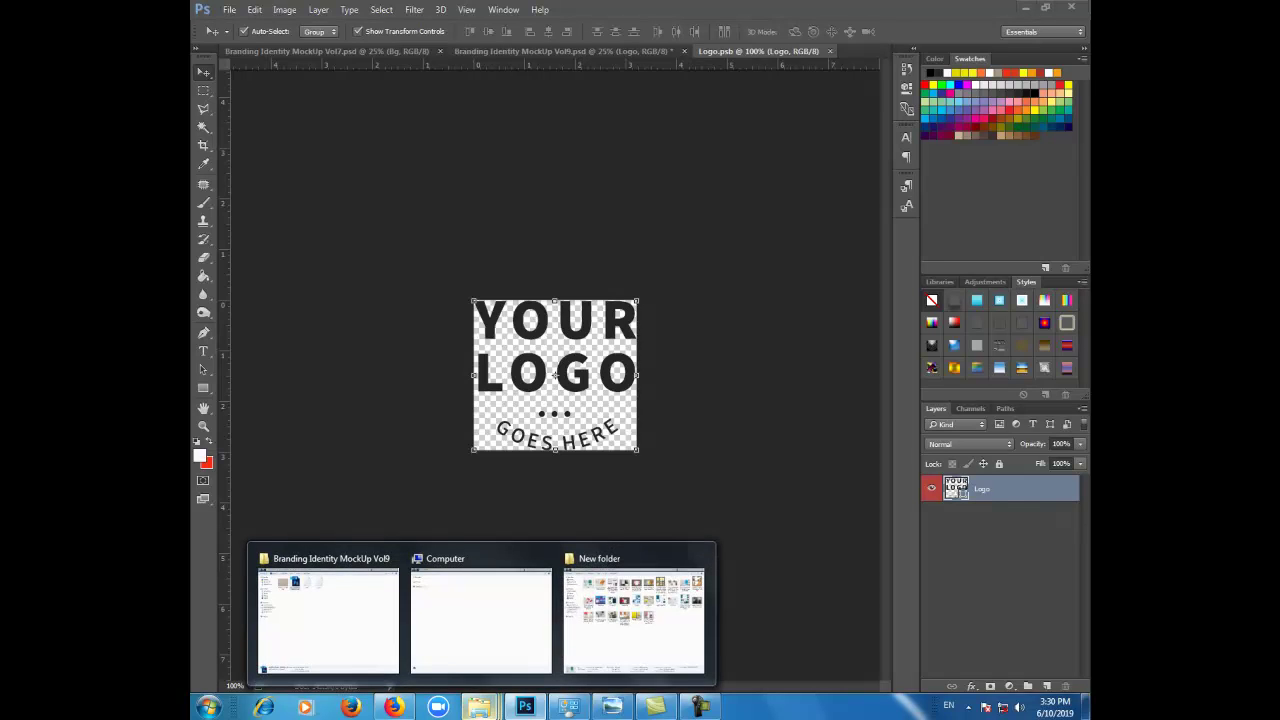
Drag the Nembo ya Shirika letu logo into Logo.psb and stretch it taller at top and bottom
click(633, 615)
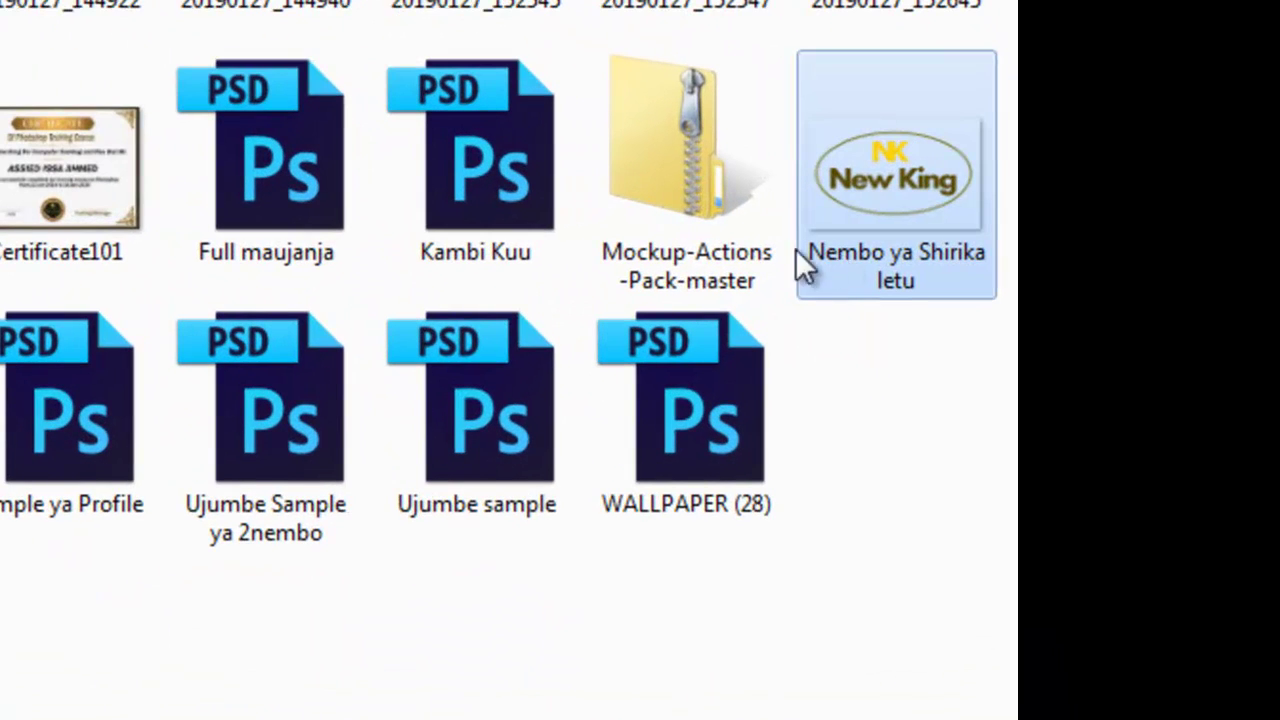
drag(900, 149, 540, 385)
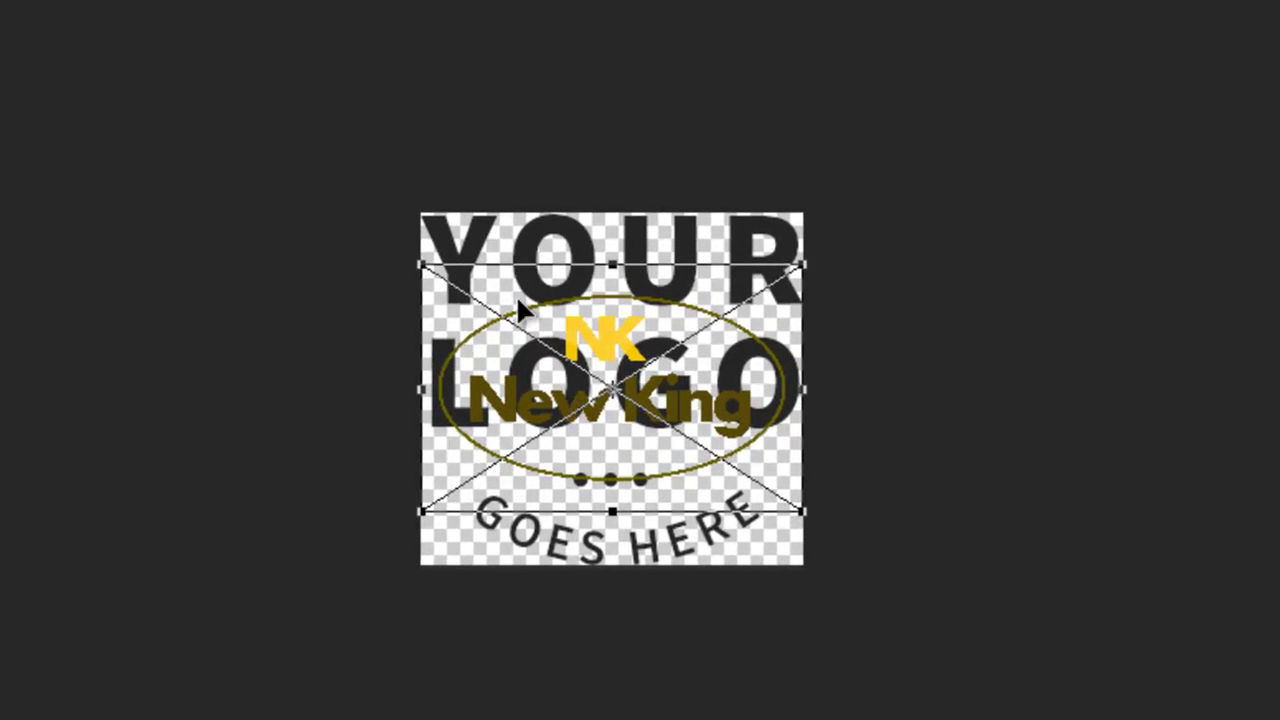
drag(612, 264, 608, 213)
drag(612, 511, 612, 564)
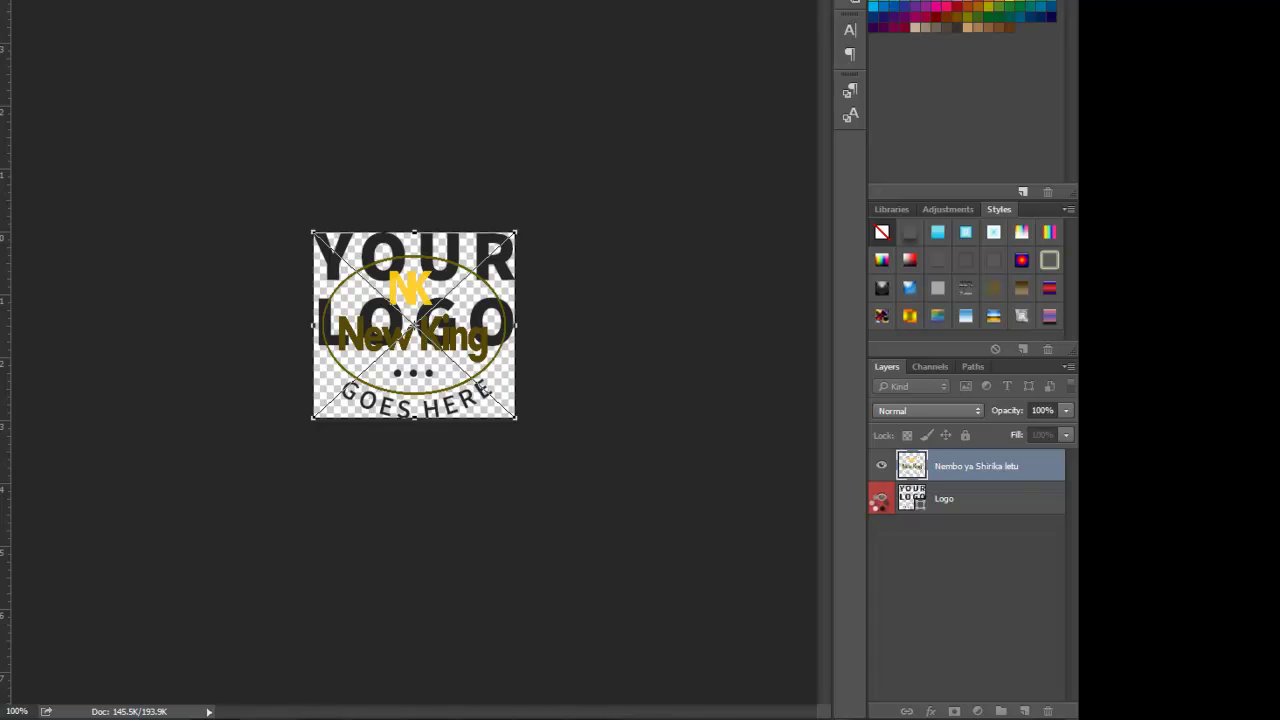
Hide the YOUR LOGO GOES HERE layer and resize the New King logo to fit the frame
key(Return)
click(881, 499)
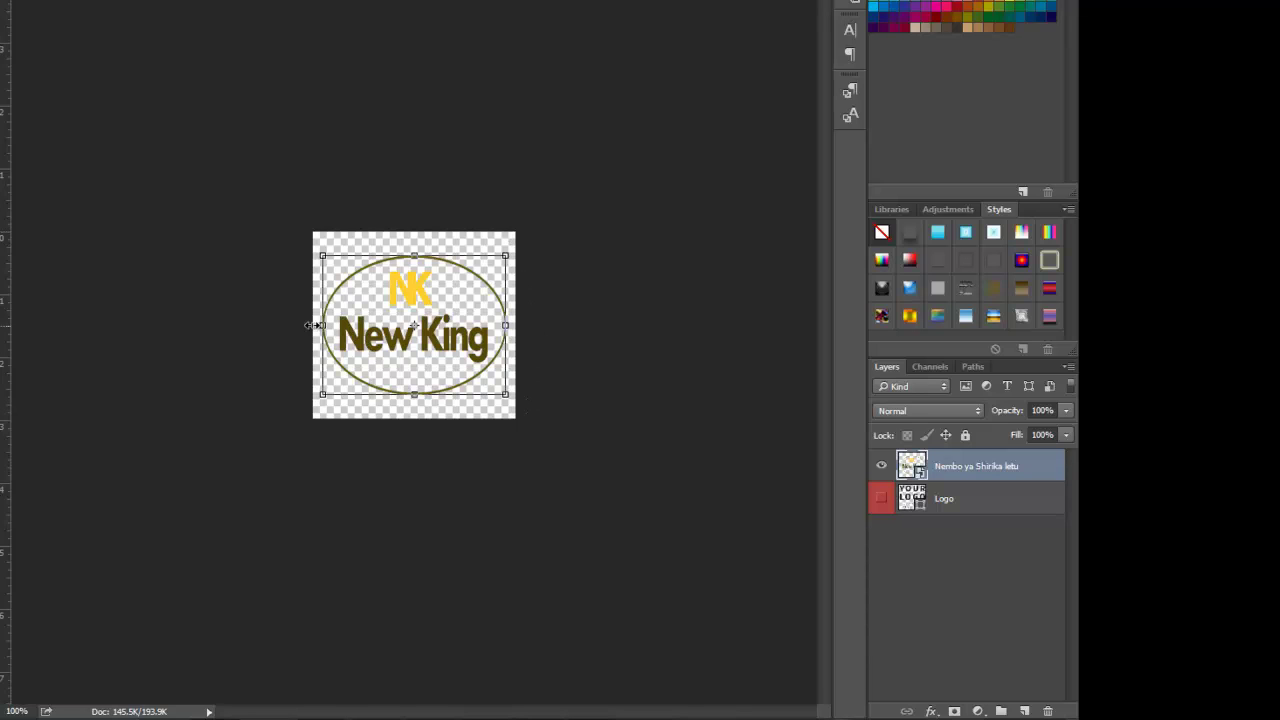
mouse_move(322, 325)
mouse_down()
mouse_move(303, 324)
mouse_move(316, 325)
mouse_up()
drag(414, 233, 413, 247)
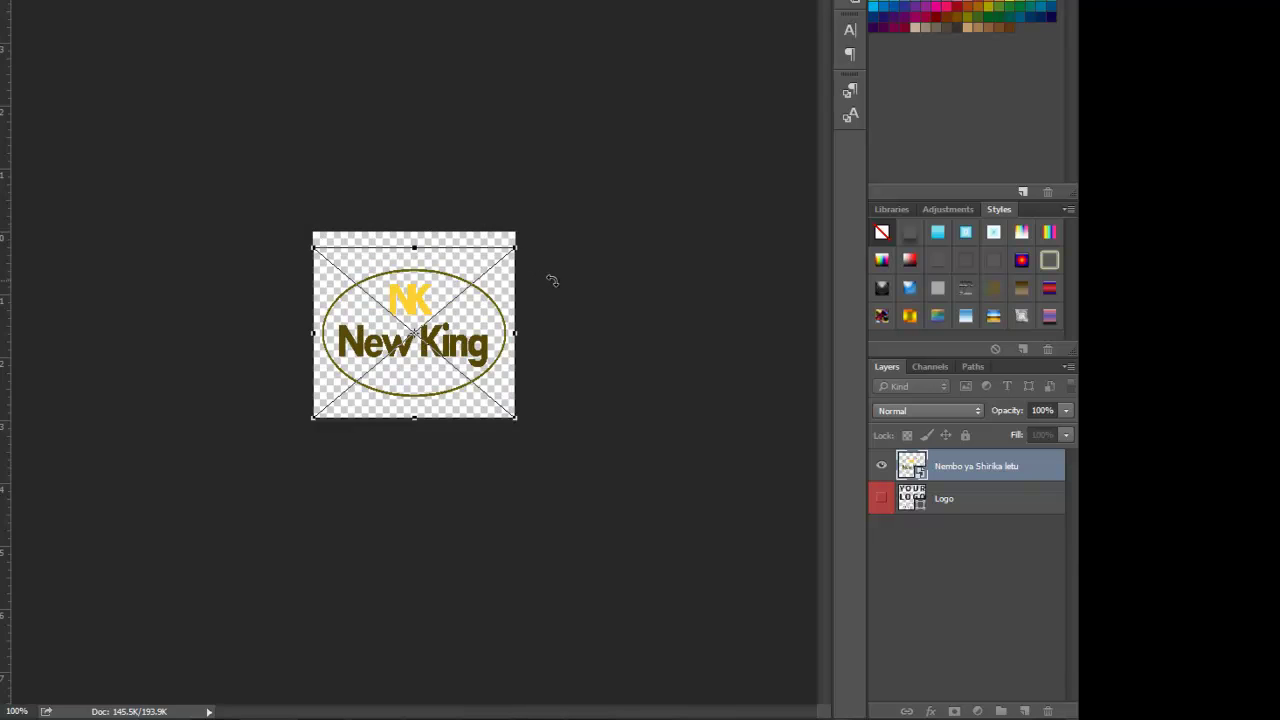
key(Return)
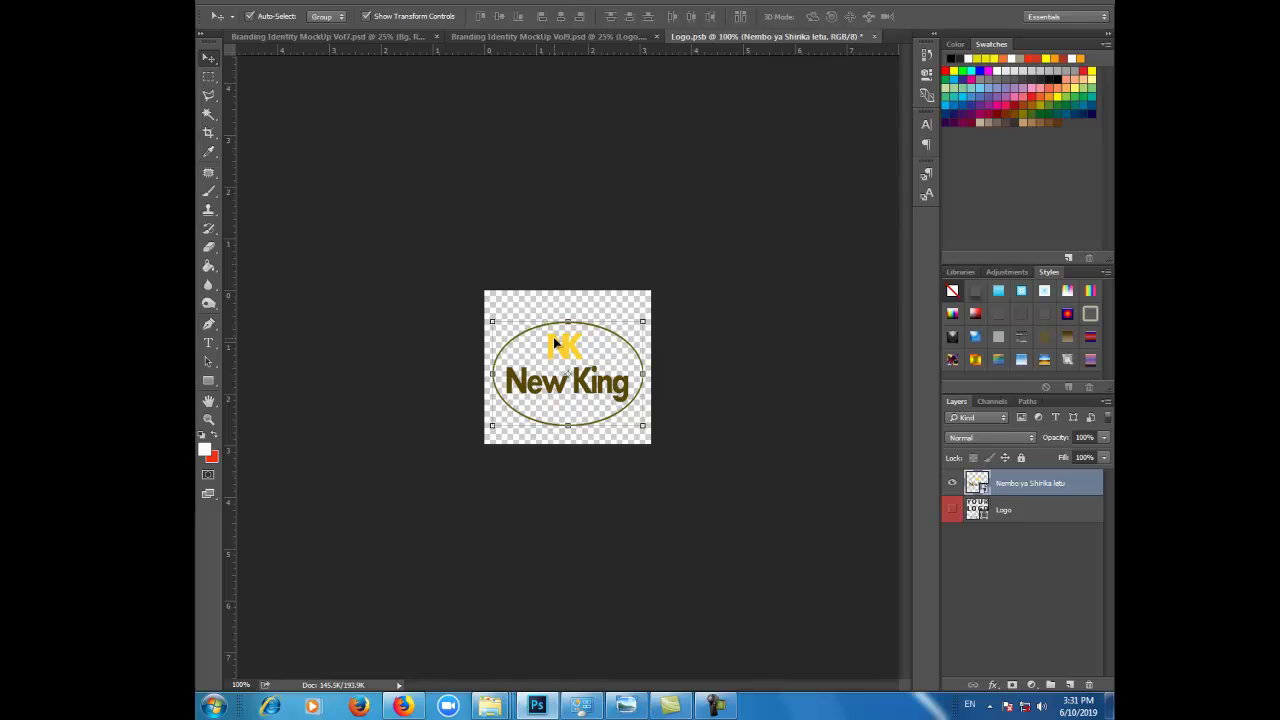
Nudge the New King logo into position, then close Logo.psb, saving the changes
key(Up)
key(Up)
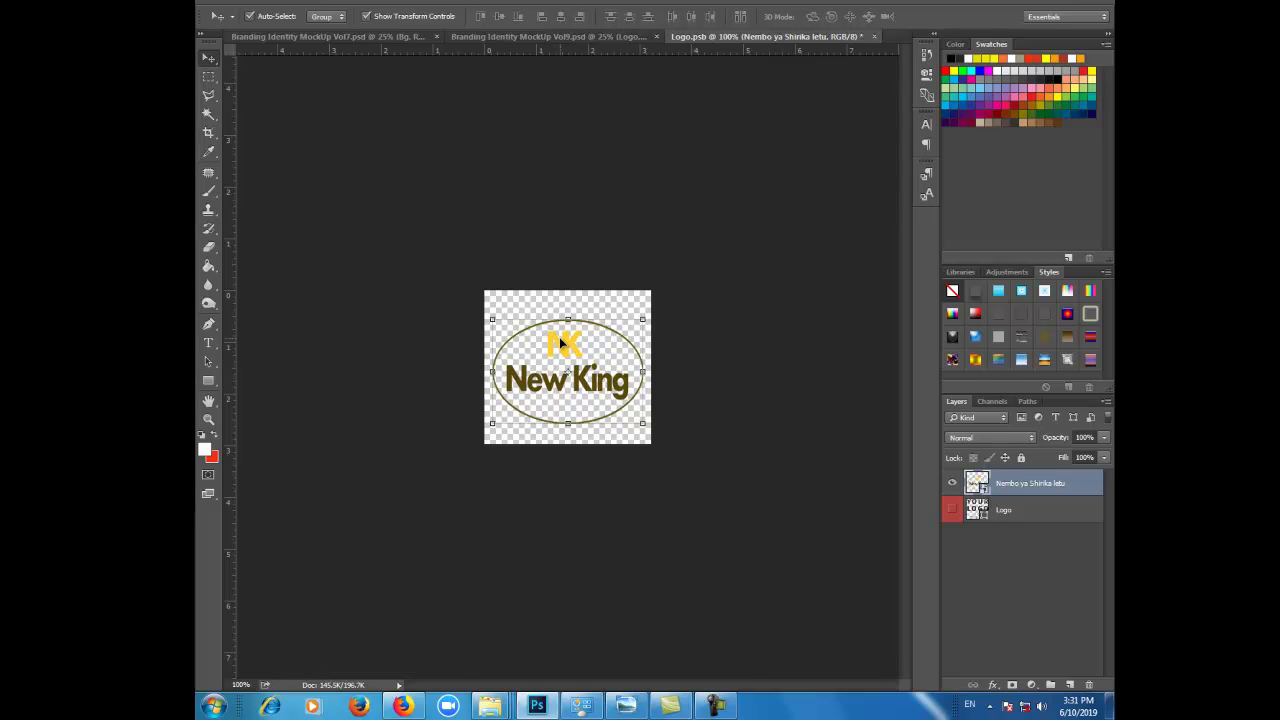
key(Left)
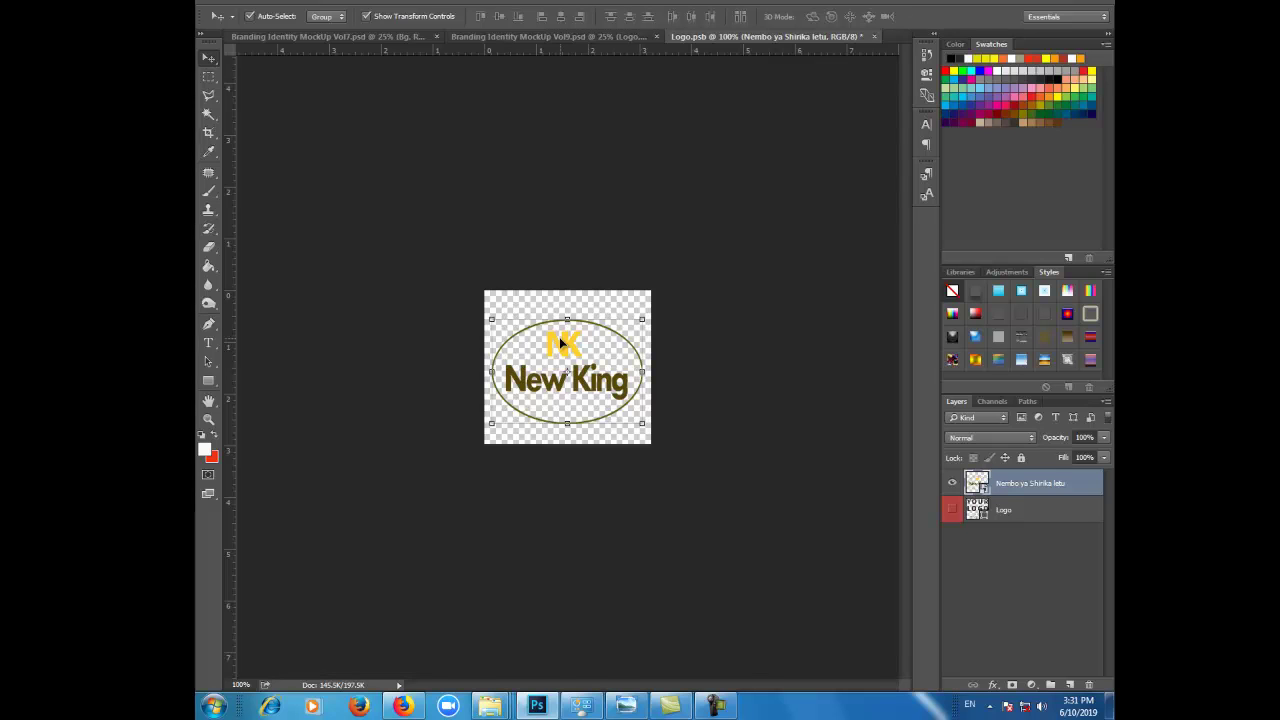
key(Right)
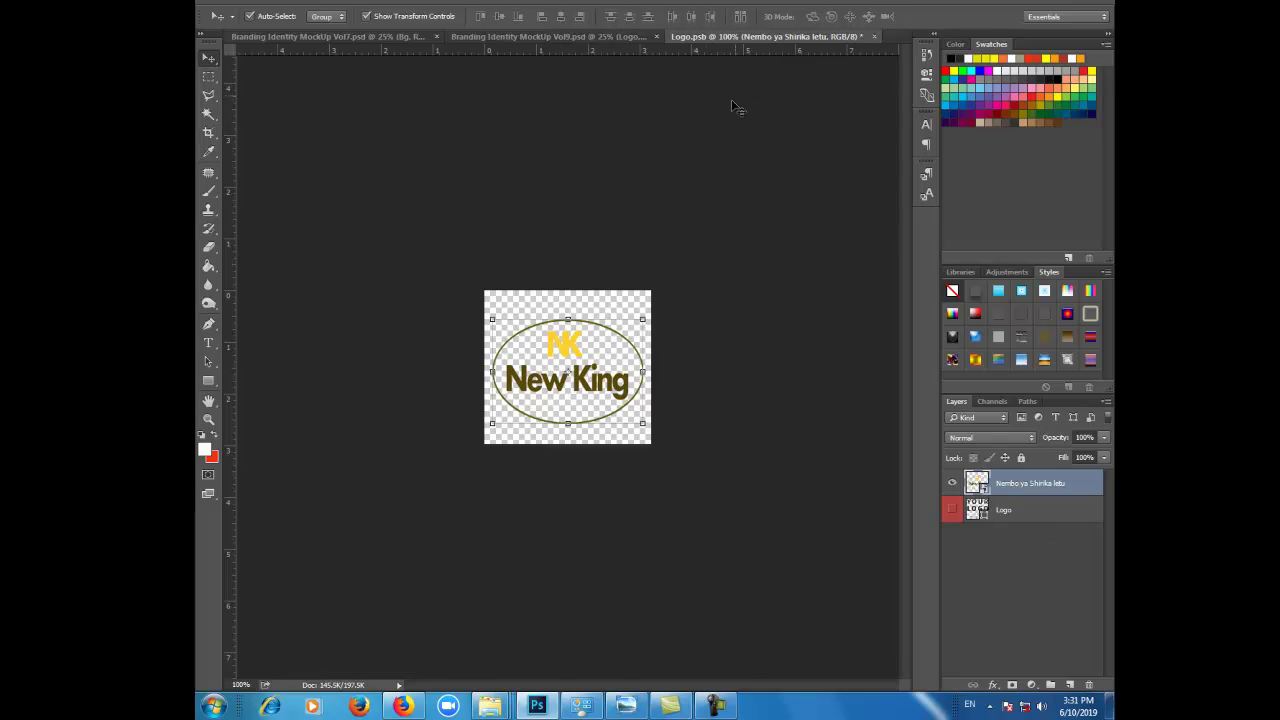
click(698, 211)
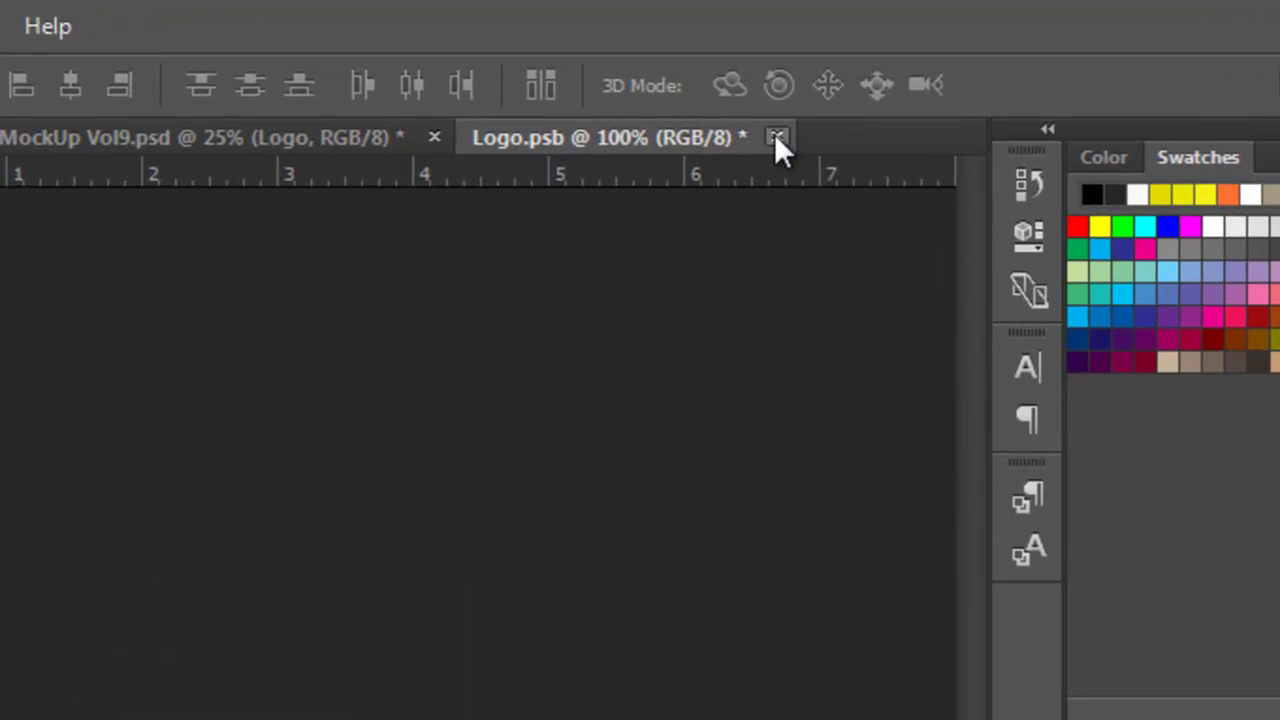
click(777, 137)
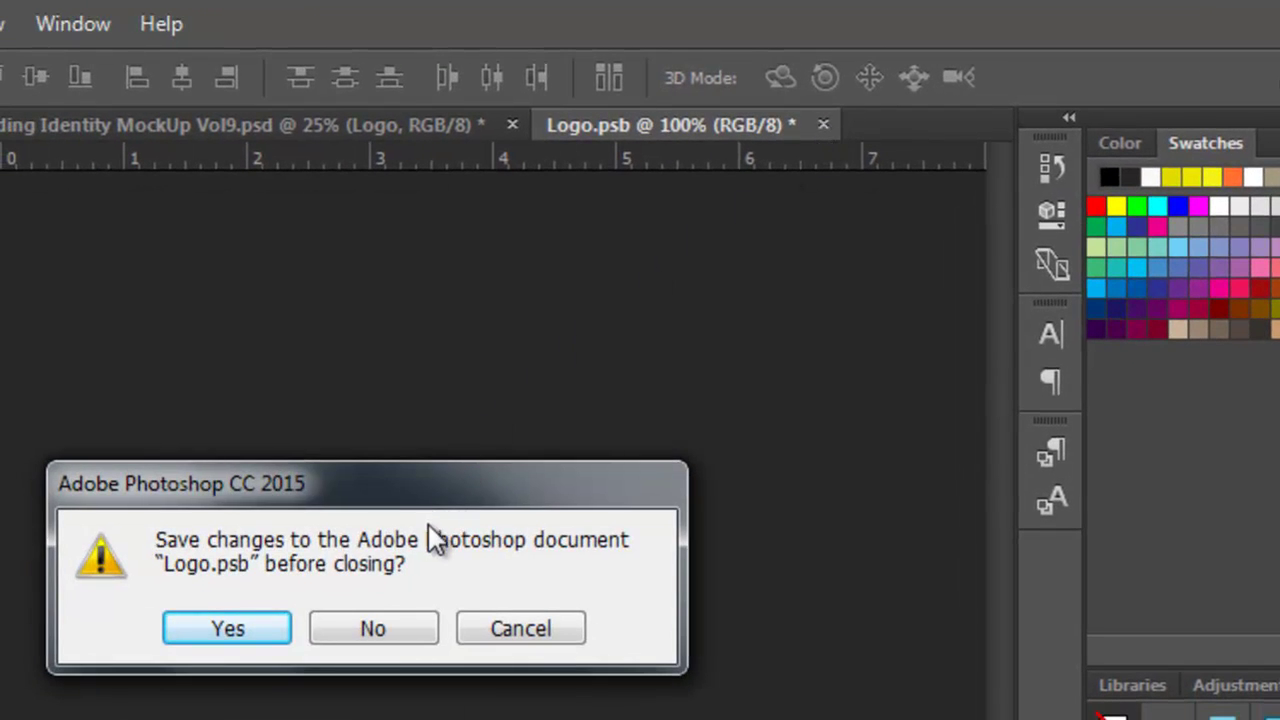
click(226, 628)
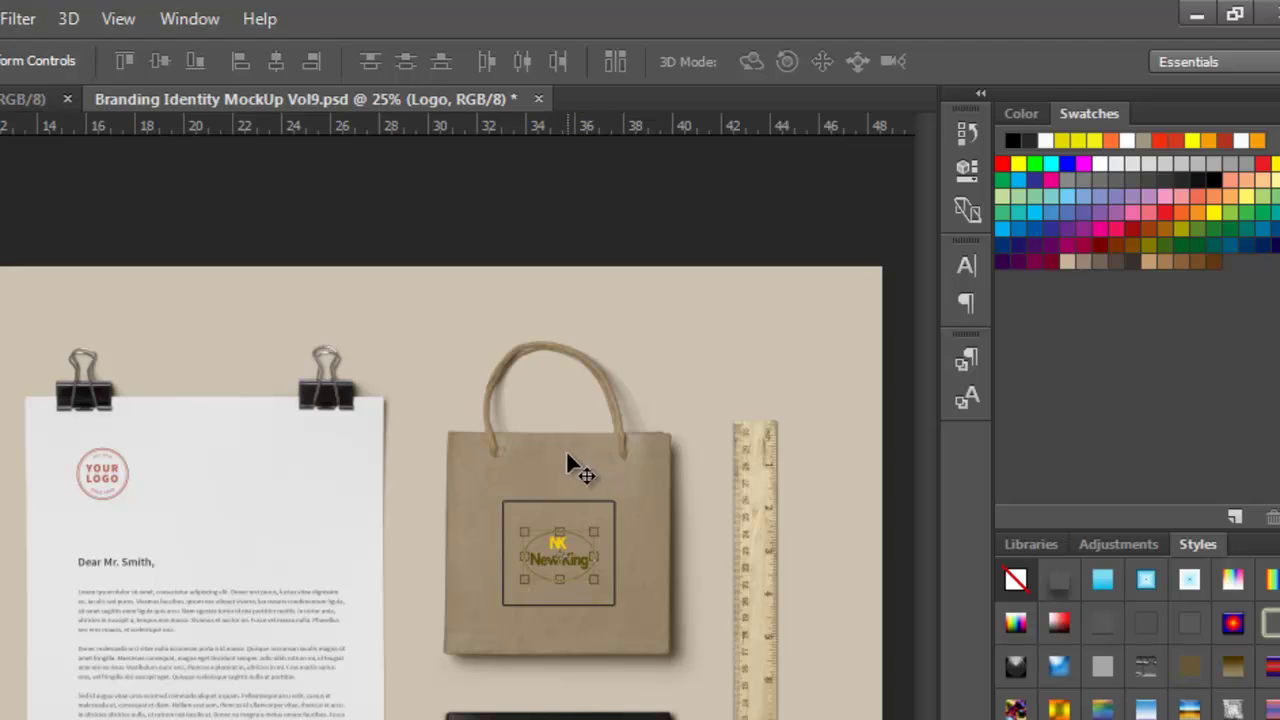
Expand the CD box group and bring up the context menu for its Your design here layer
click(566, 465)
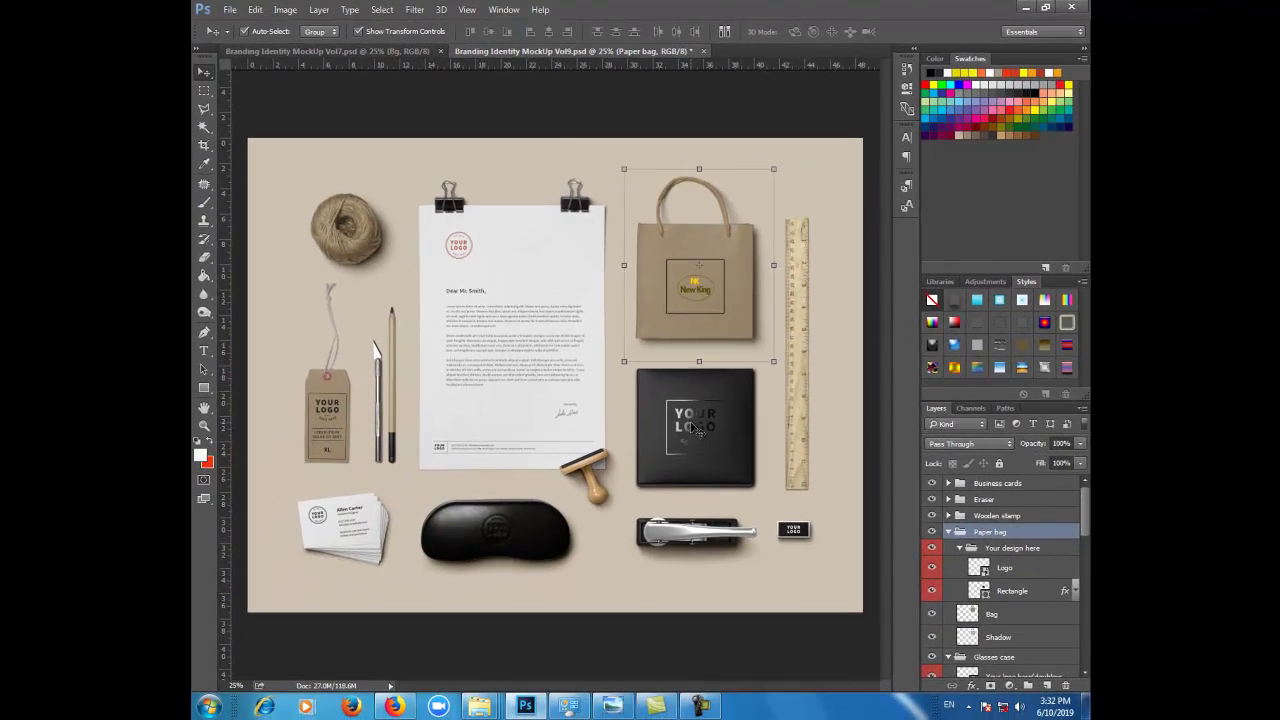
click(695, 433)
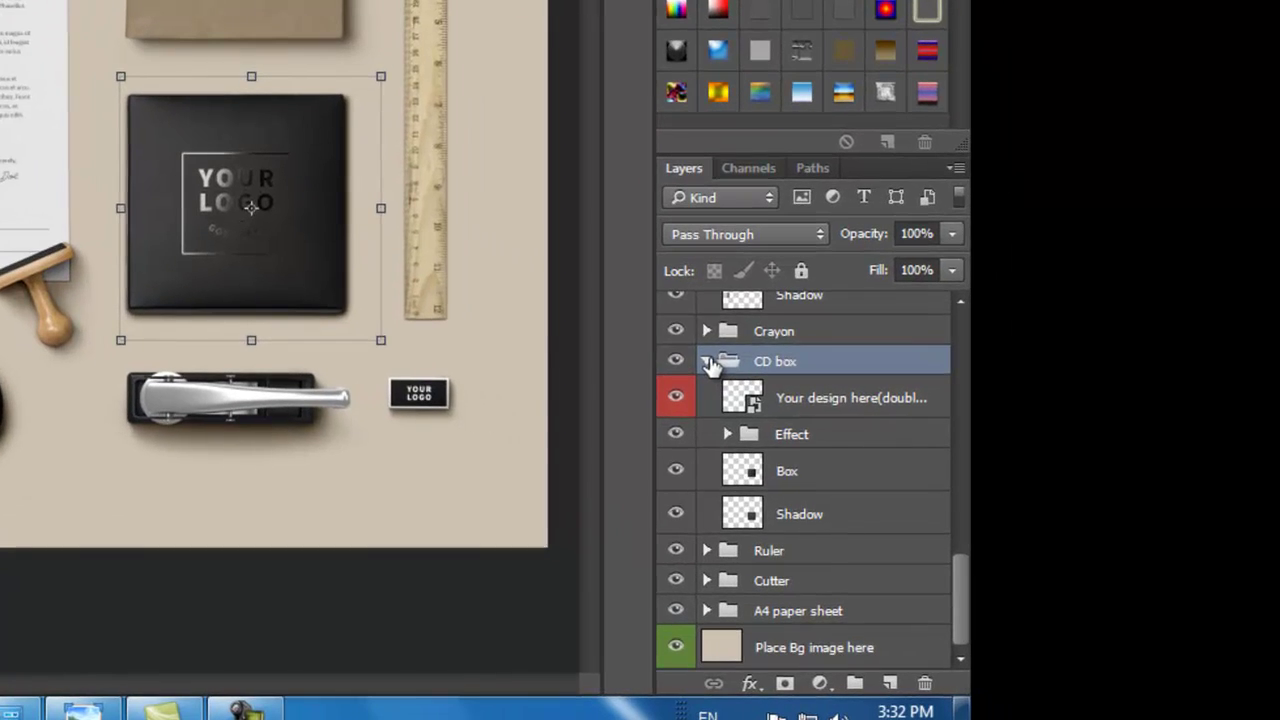
click(949, 512)
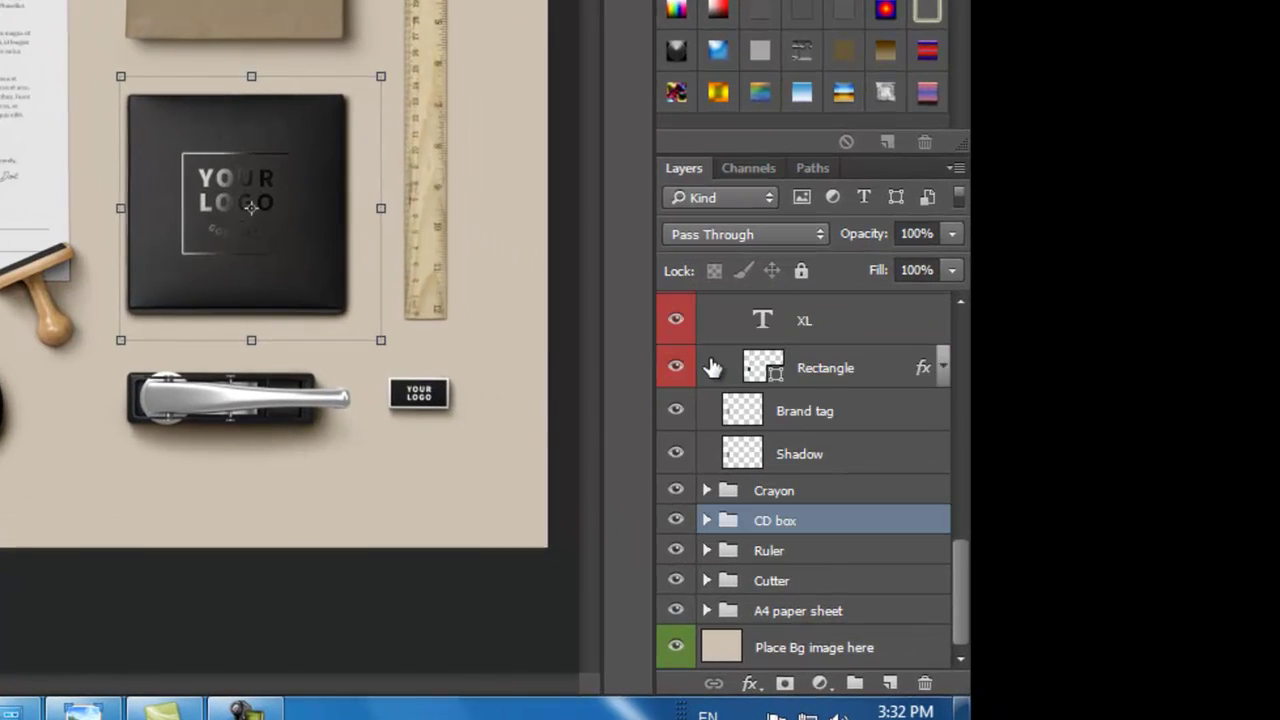
click(709, 522)
scroll(808, 531, down, 1)
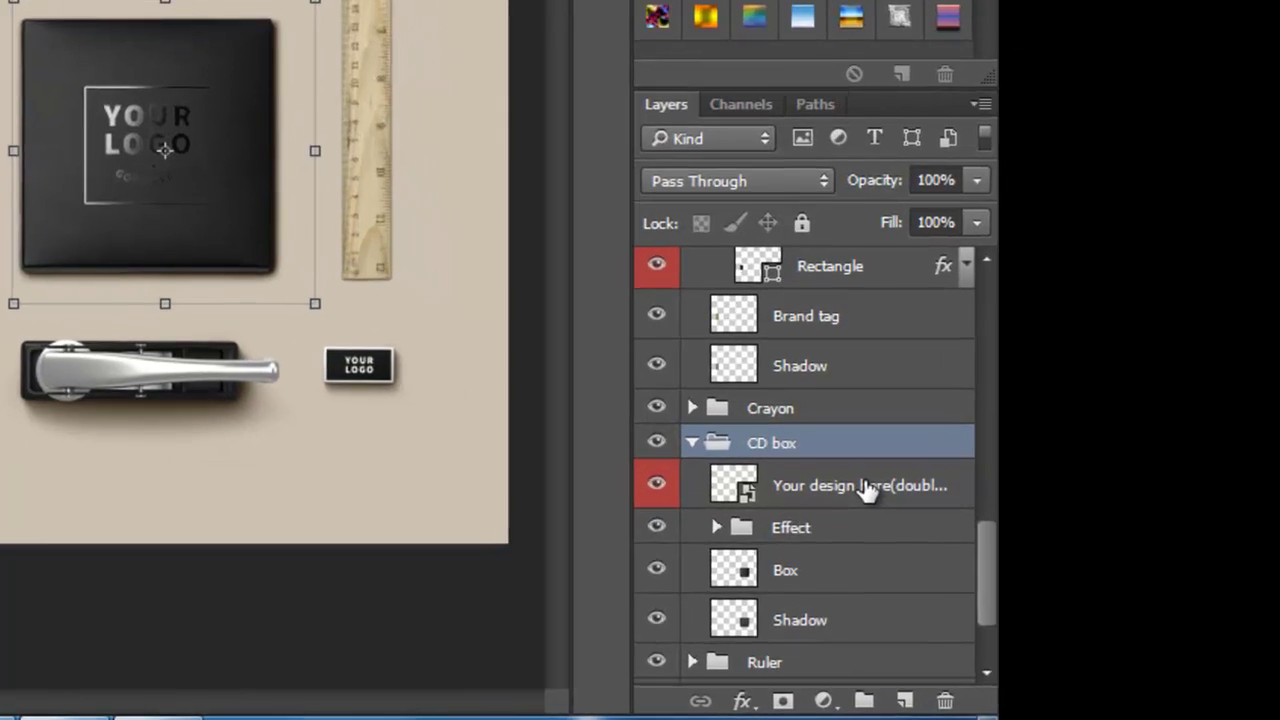
click(820, 499)
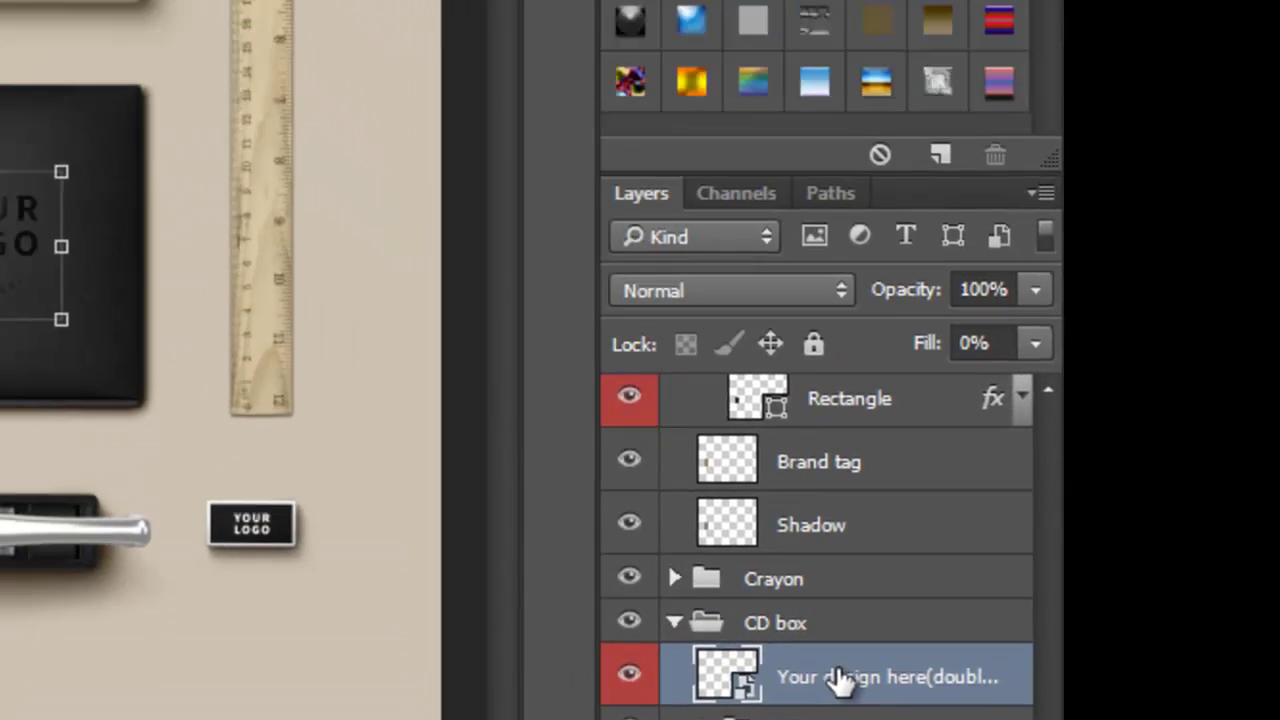
right_click(838, 680)
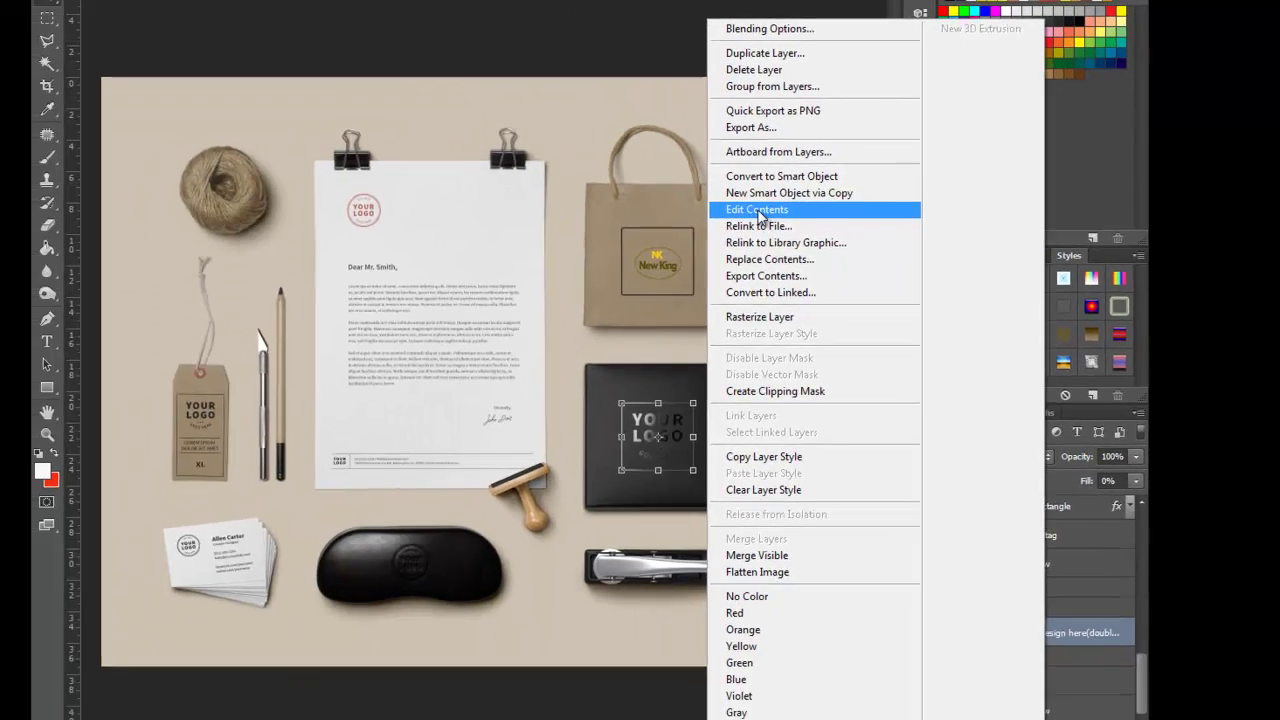
Hide the CD box's YOUR LOGO placeholder and drag the Nembo ya Shirika letu logo in
click(320, 386)
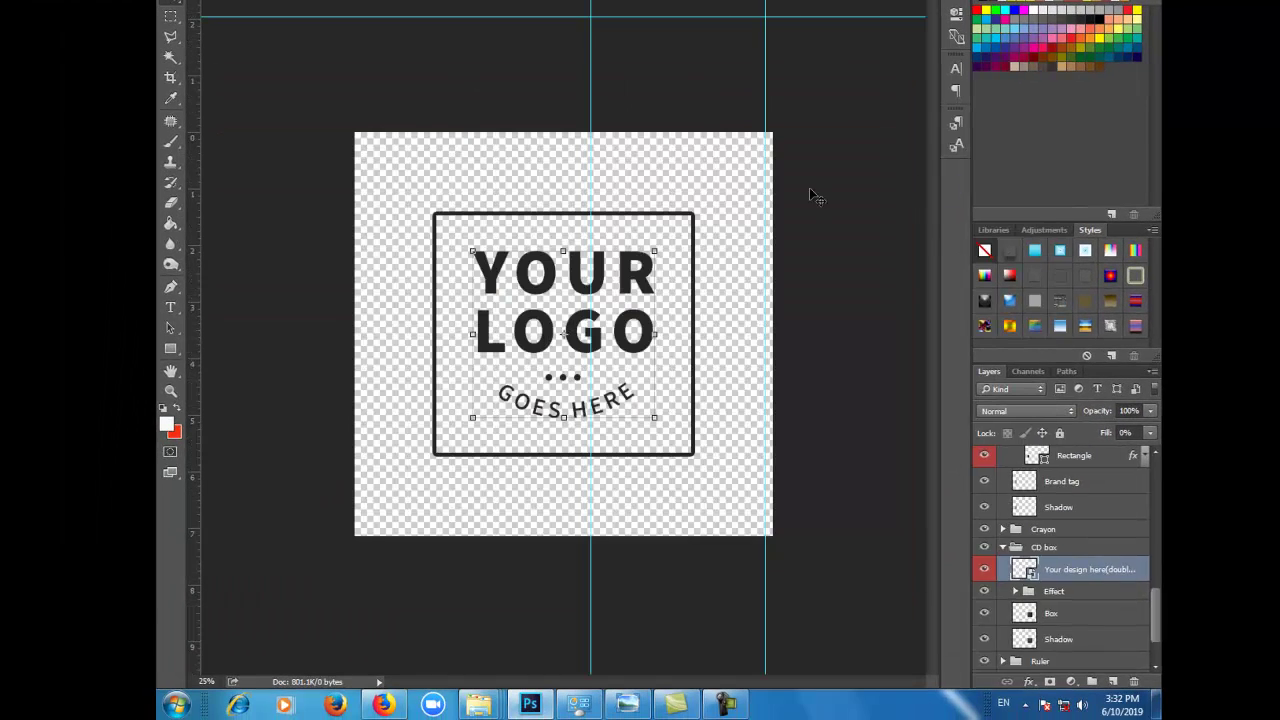
key(ctrl+comma)
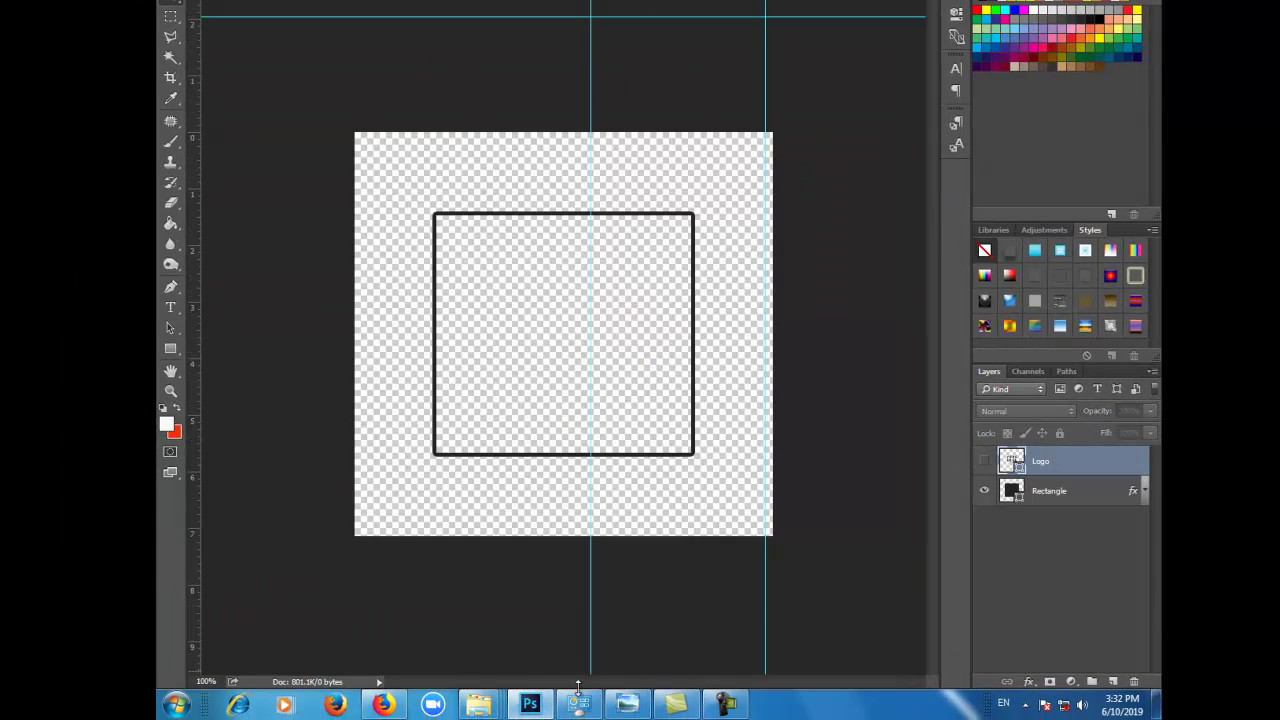
mouse_move(495, 704)
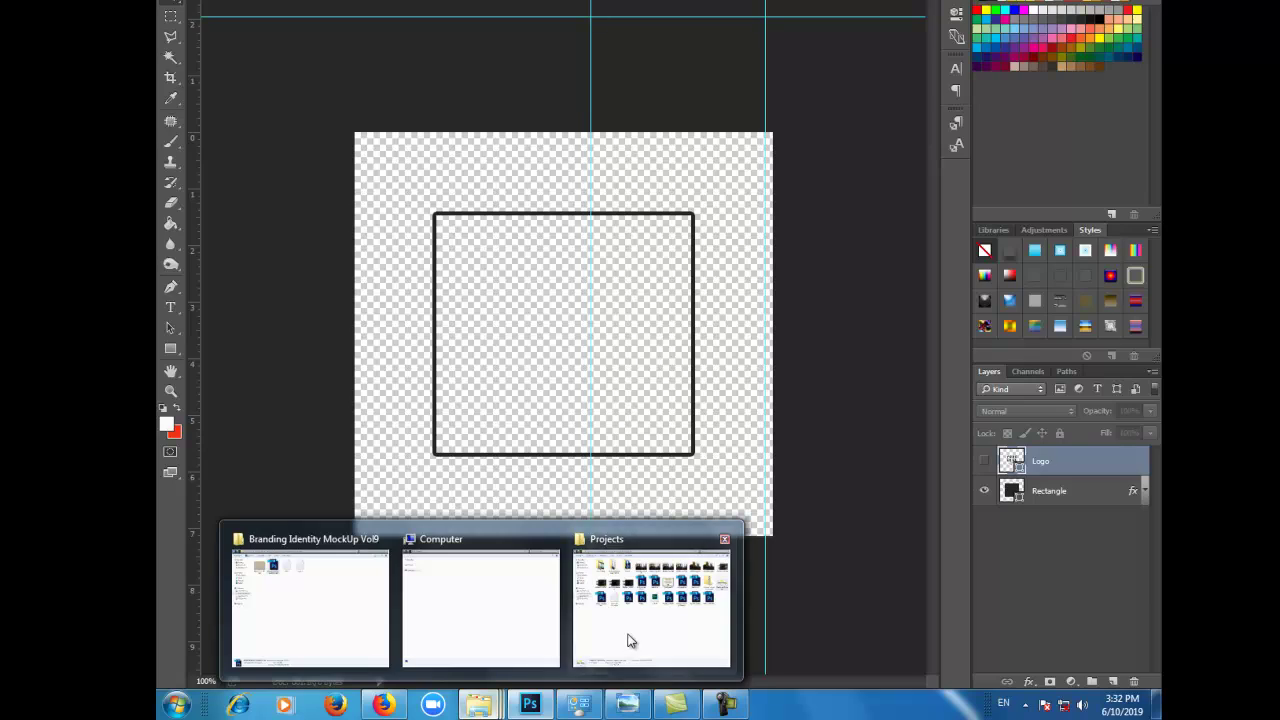
click(600, 630)
drag(1105, 128, 518, 388)
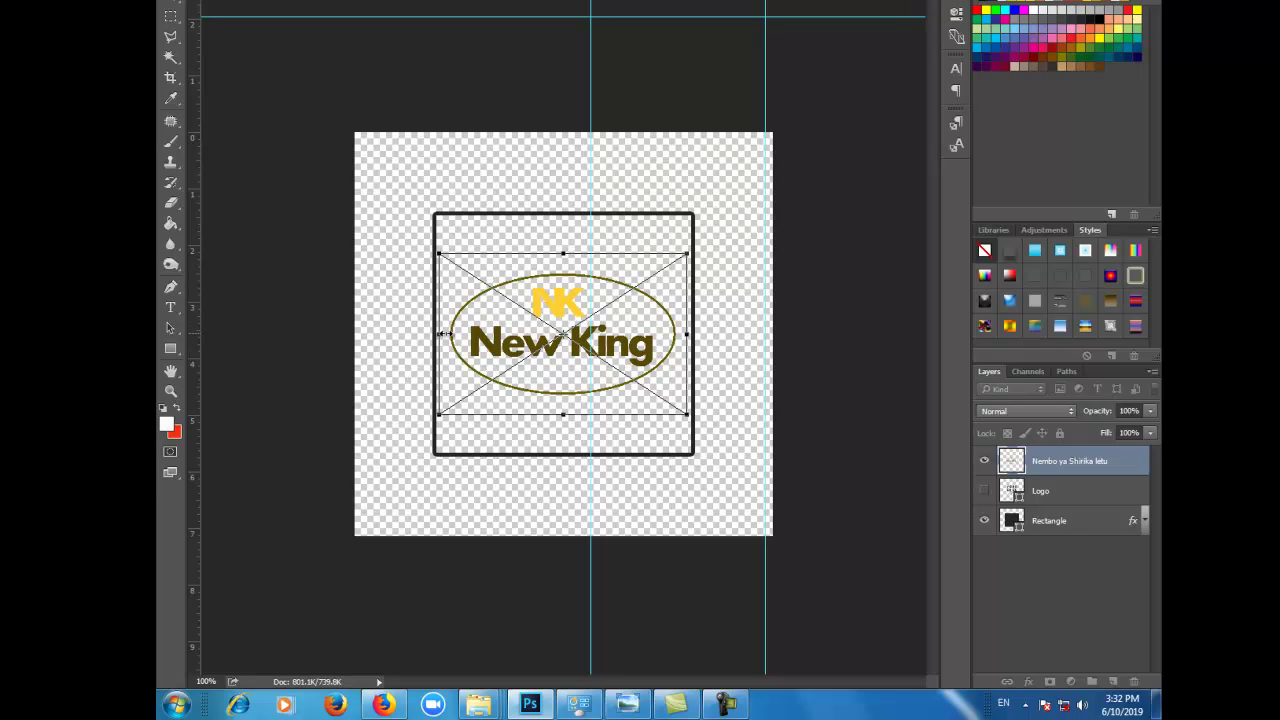
Stretch the logo to fill the square frame, then save Logo1 back into the mockup
drag(441, 334, 429, 334)
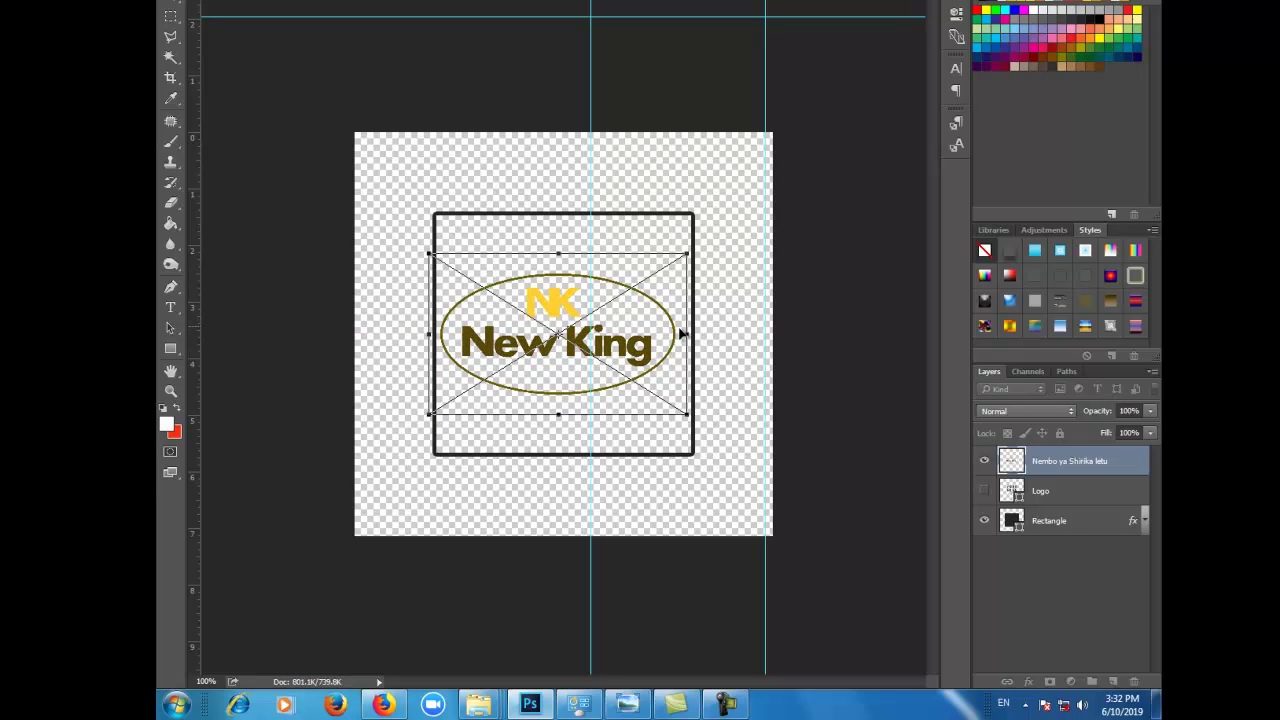
drag(684, 333, 698, 335)
drag(568, 253, 574, 233)
drag(565, 412, 565, 428)
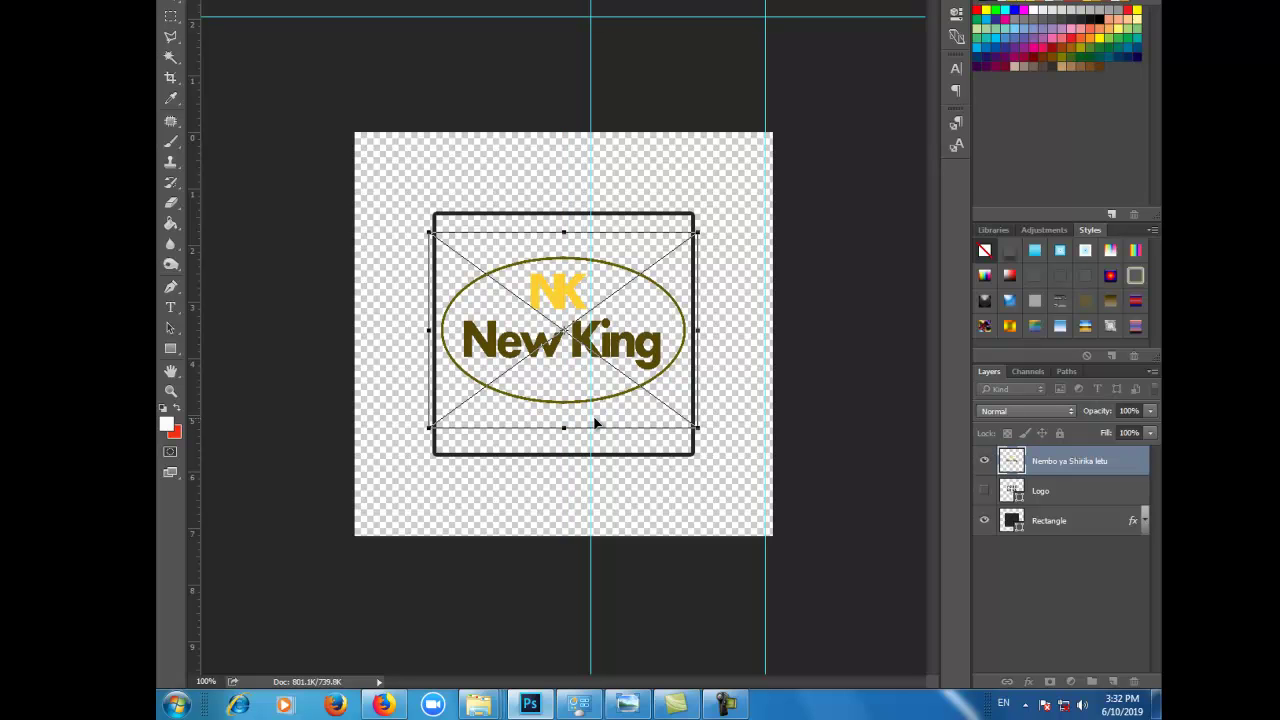
key(Return)
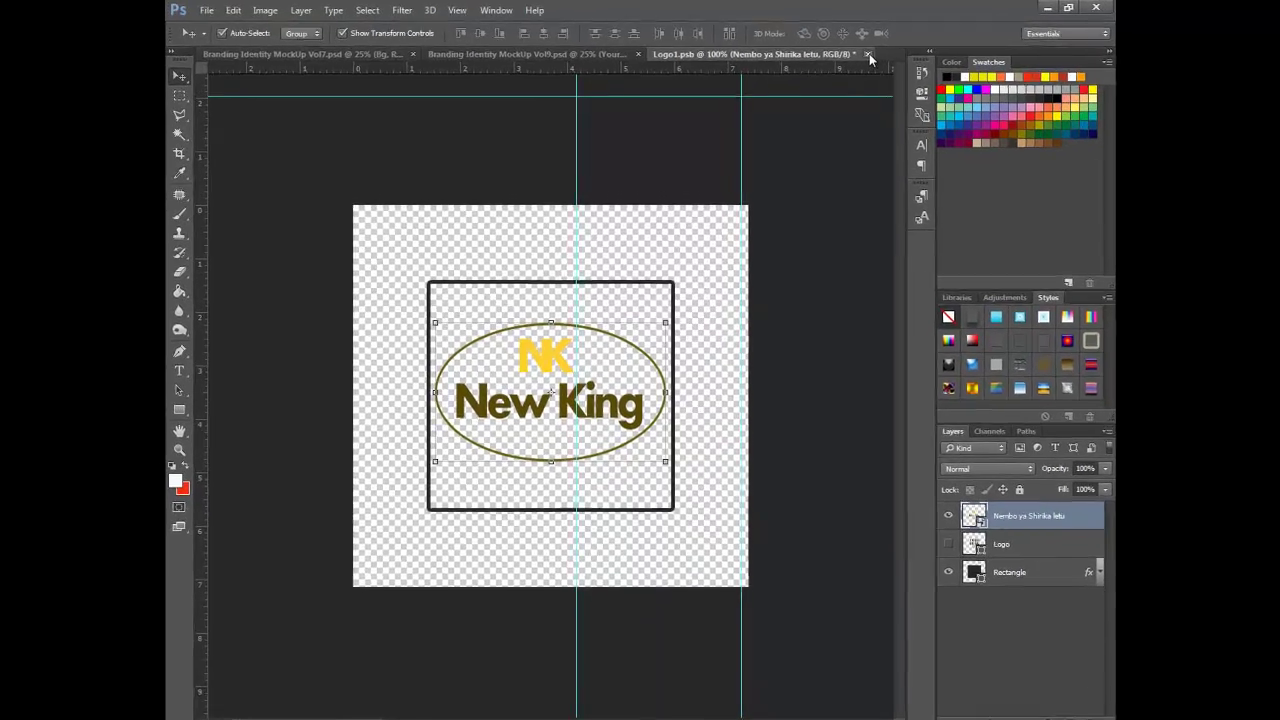
click(856, 51)
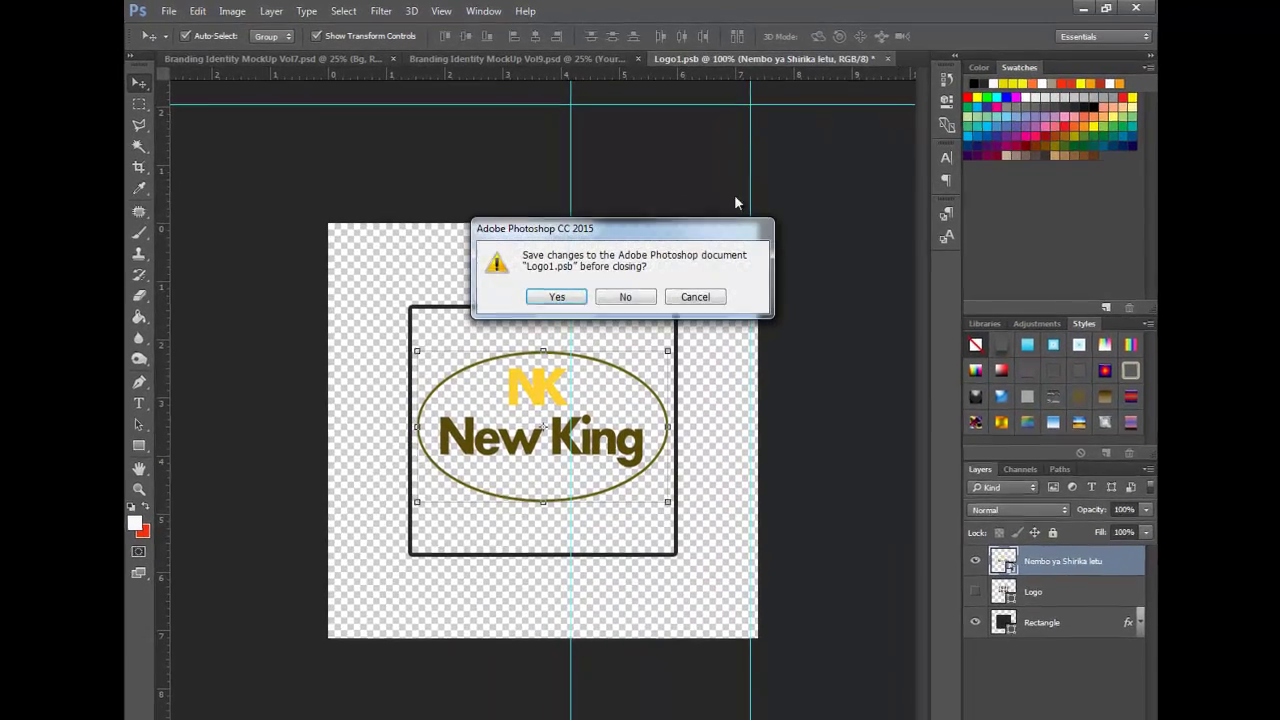
click(575, 258)
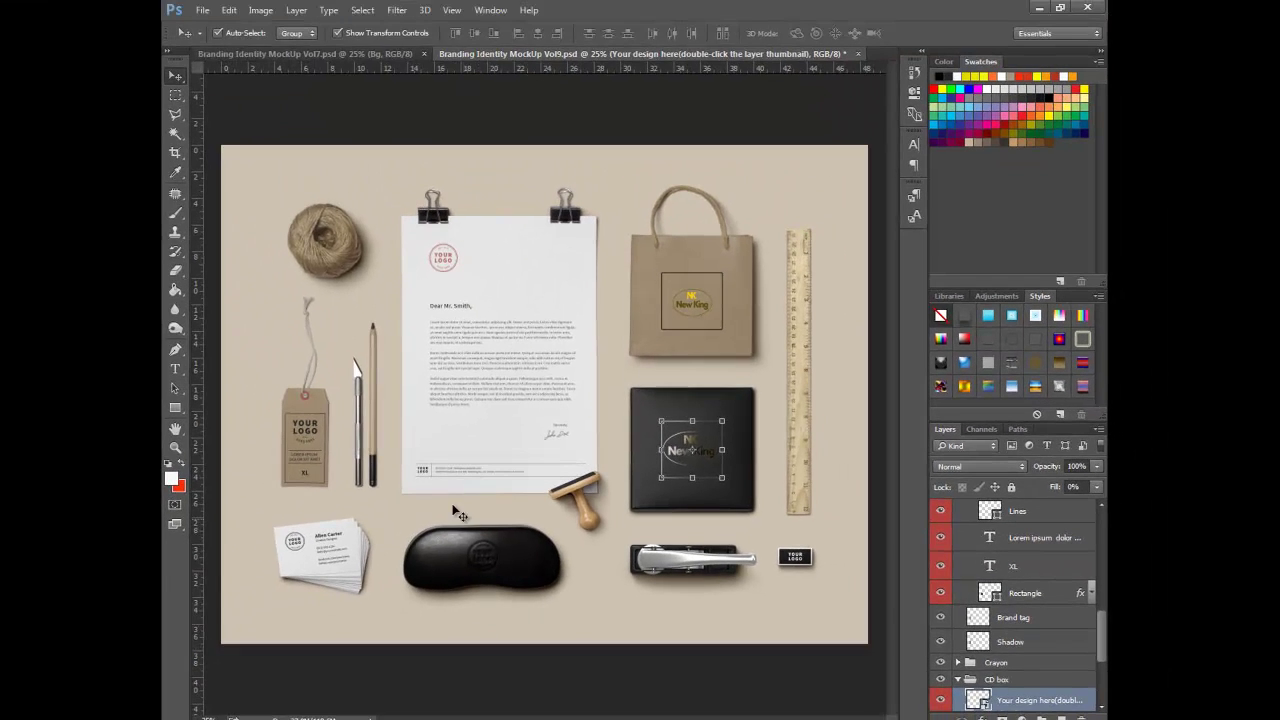
Expand the A4 paper sheet and Your design here groups and select the letterhead's Logo layer
click(445, 257)
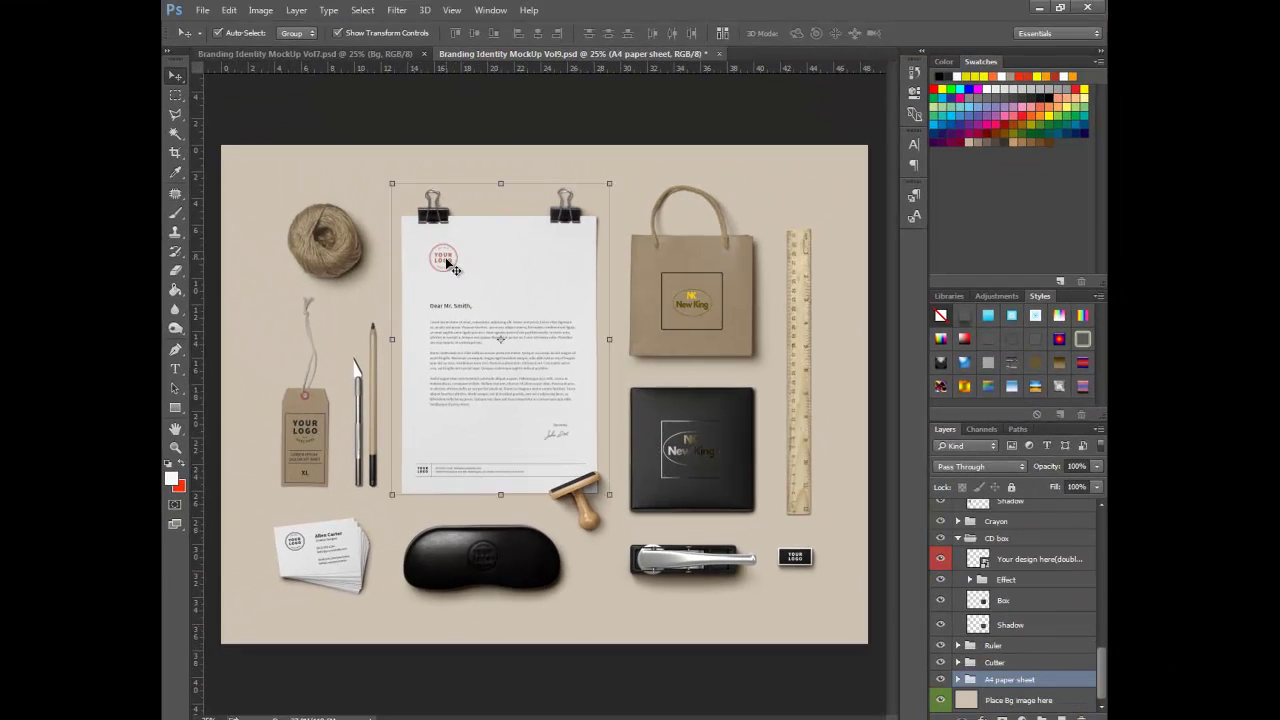
click(957, 681)
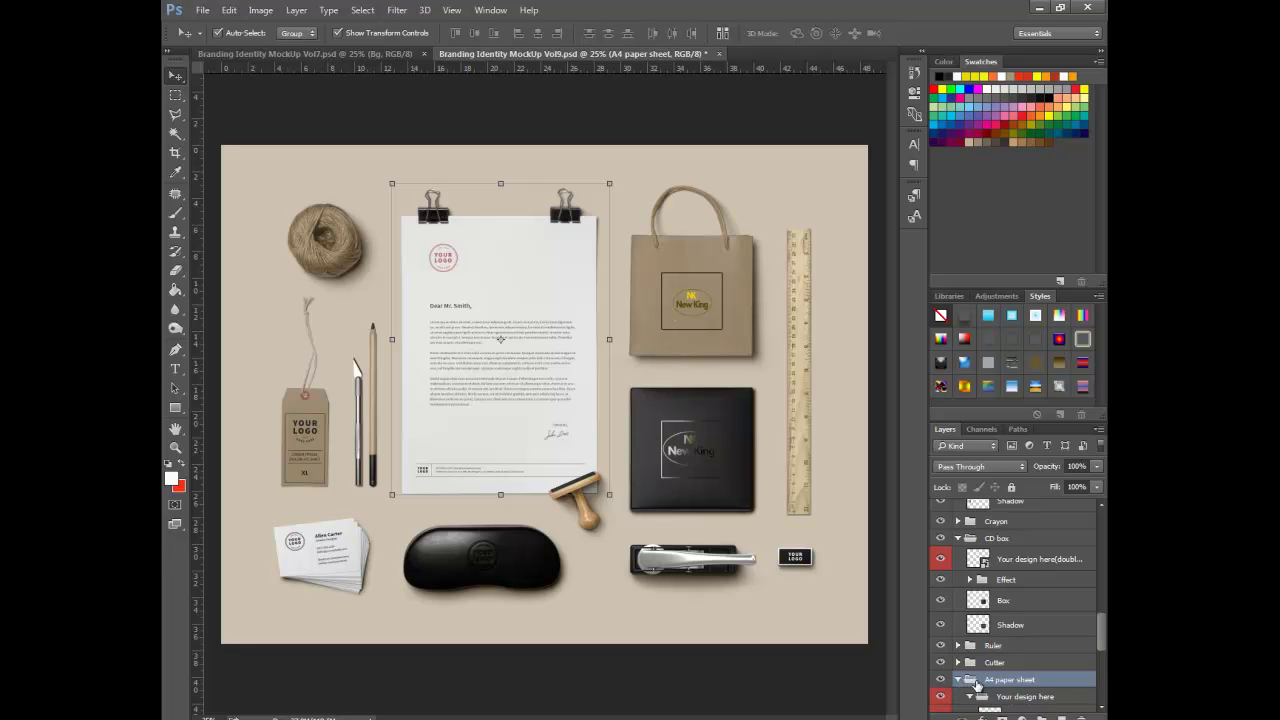
scroll(1013, 706, down, 2)
click(968, 647)
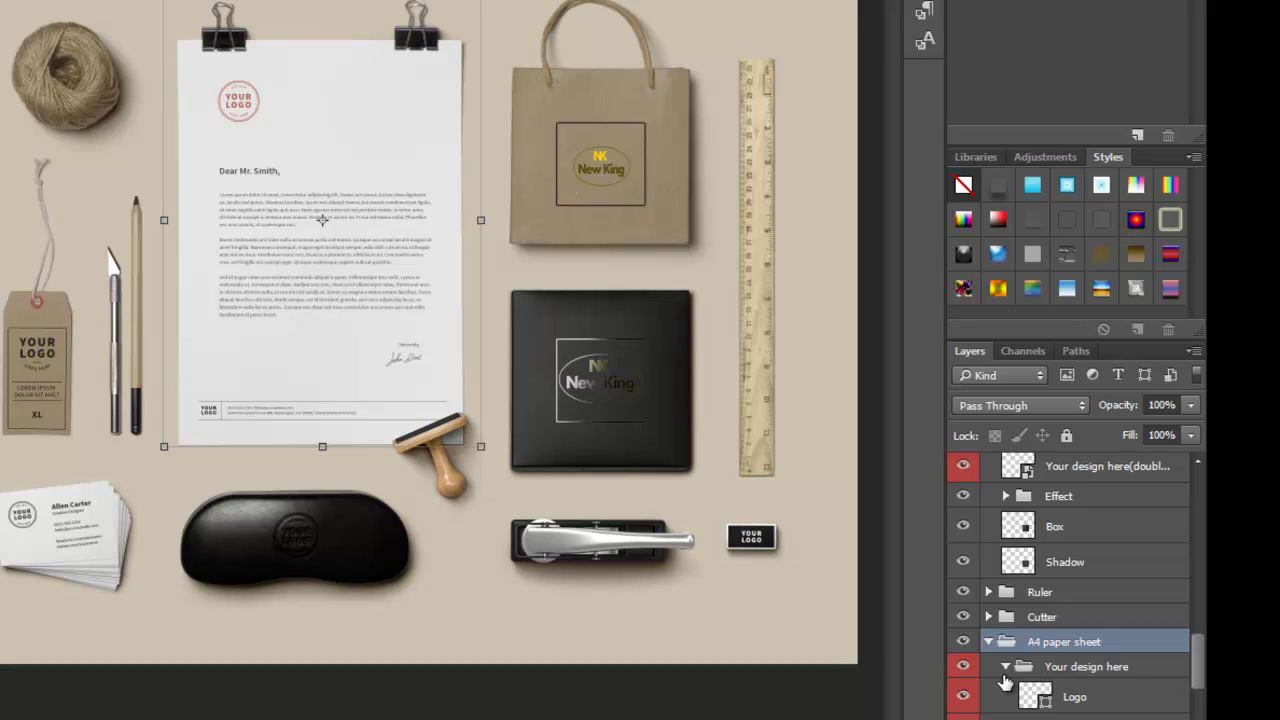
click(1075, 697)
Convert the Logo layer to a smart object and open its contents
right_click(1080, 678)
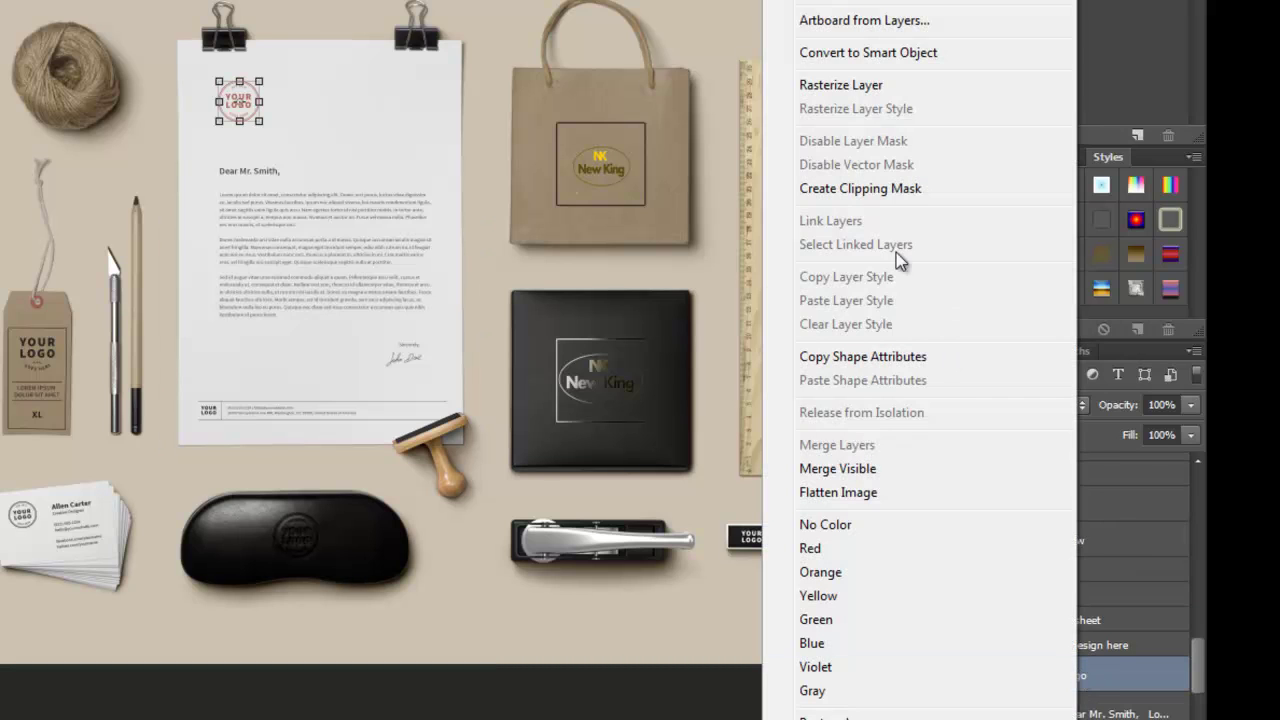
click(864, 57)
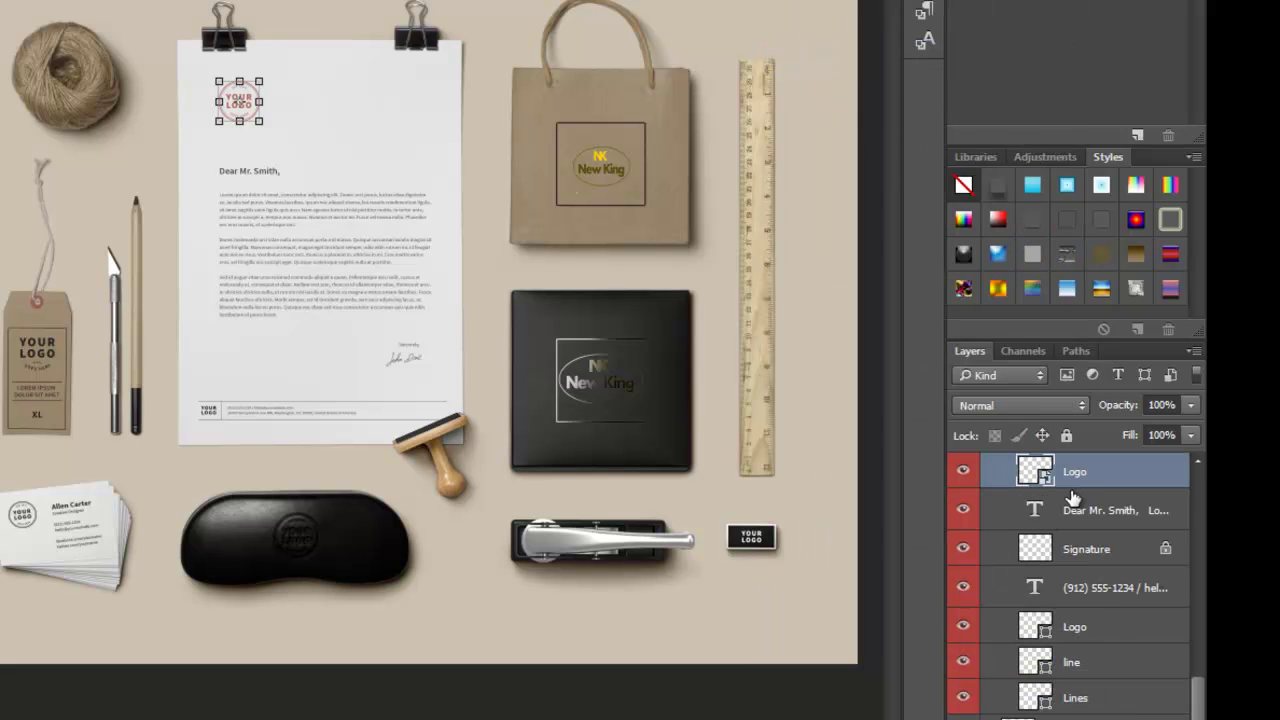
right_click(1073, 489)
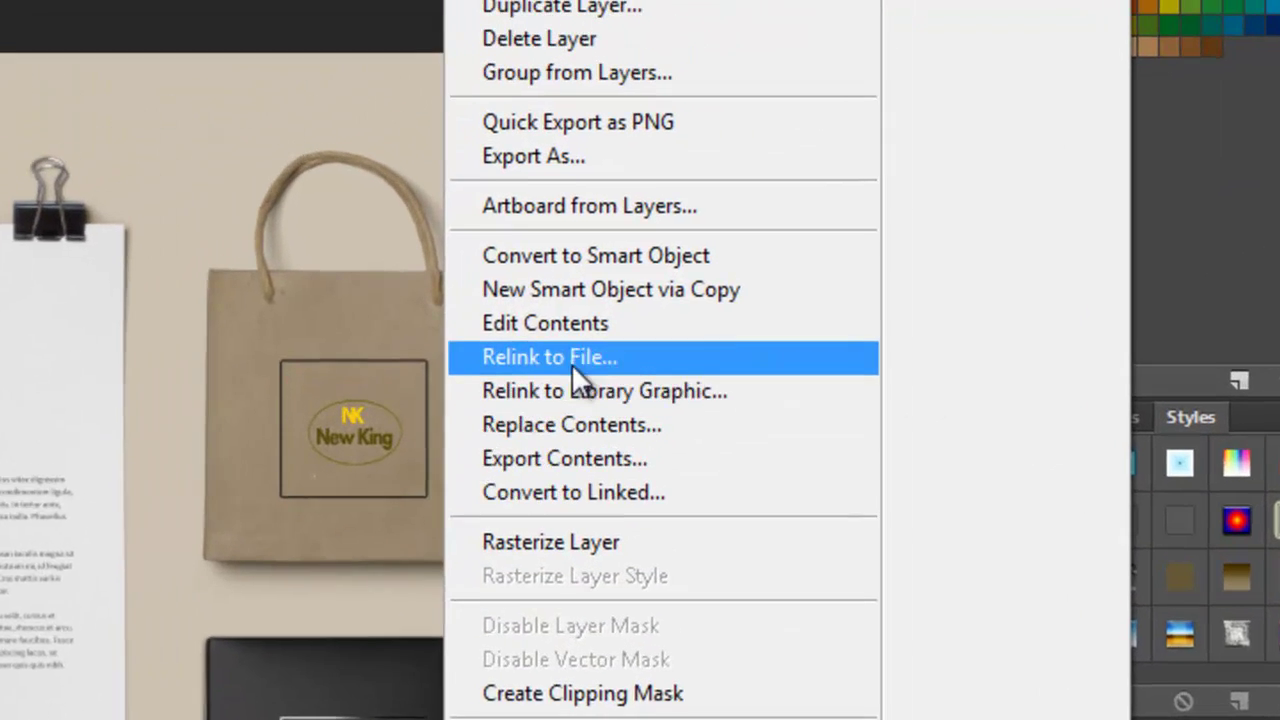
click(529, 352)
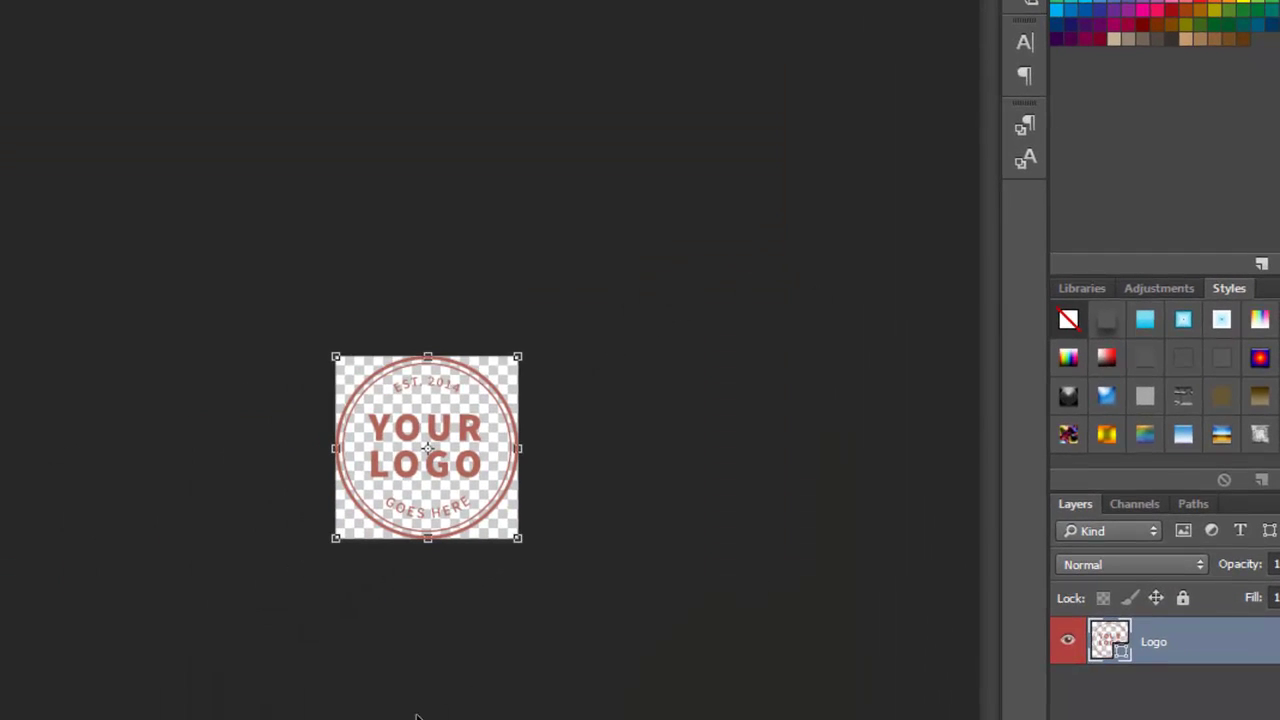
Hide the round YOUR LOGO stamp, place the New King logo PNG, and save Logo2.psb into the mockup
click(1068, 641)
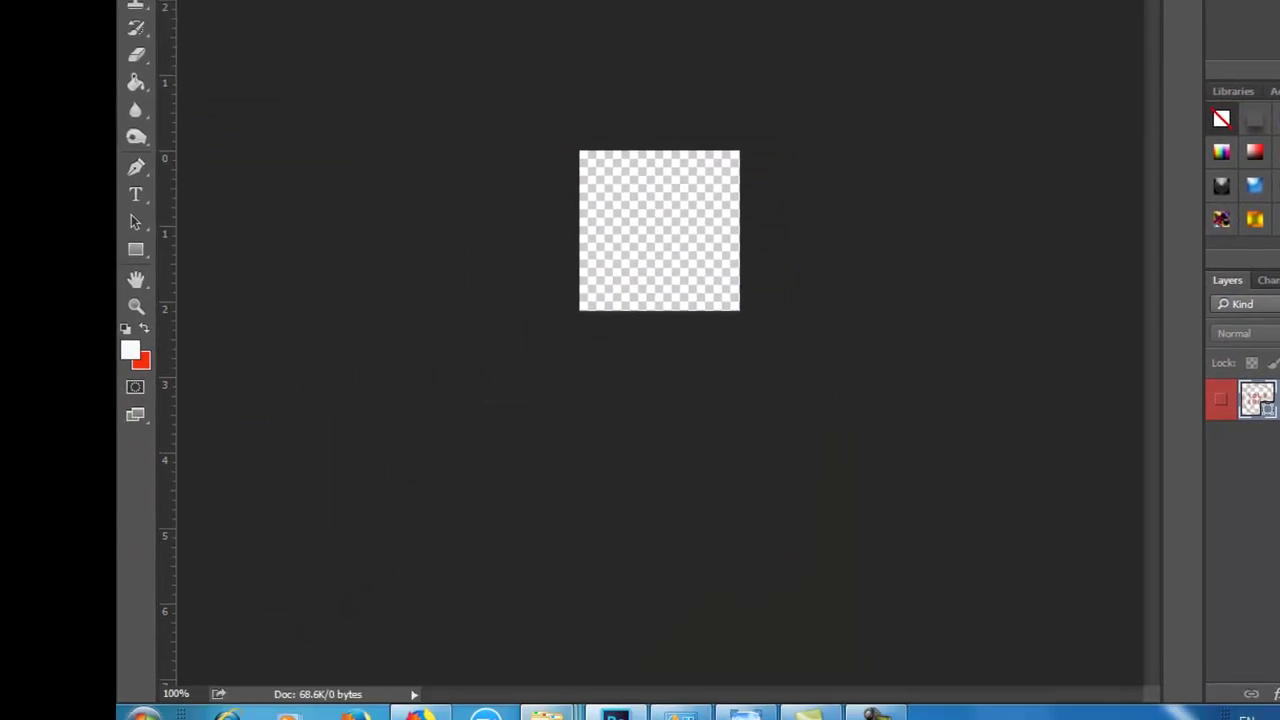
mouse_move(826, 697)
click(794, 571)
drag(1045, 205, 558, 400)
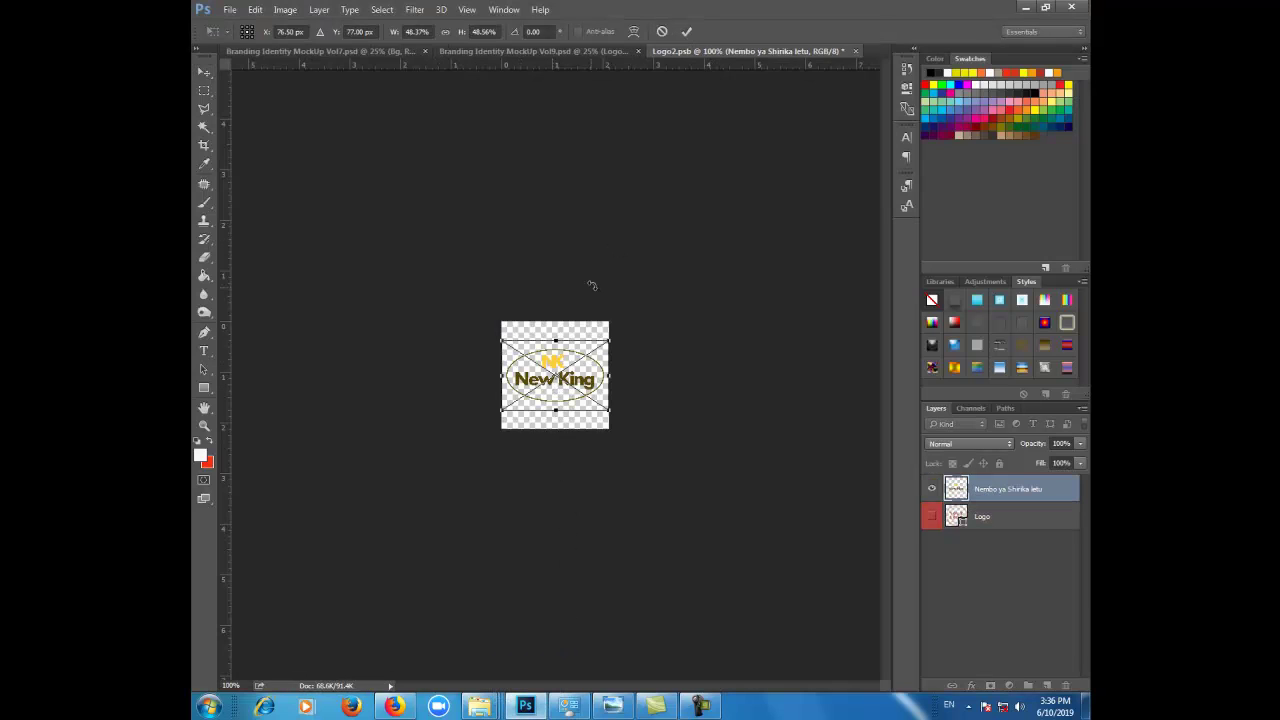
key(Return)
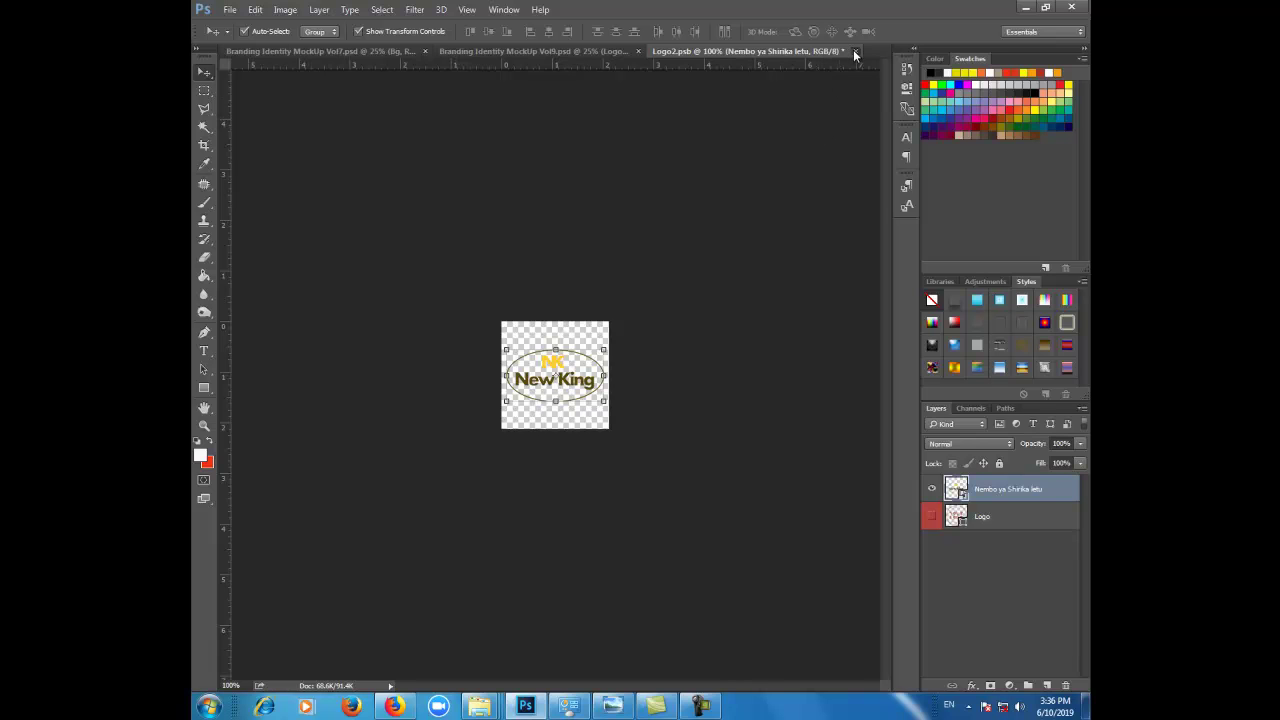
click(855, 51)
click(582, 264)
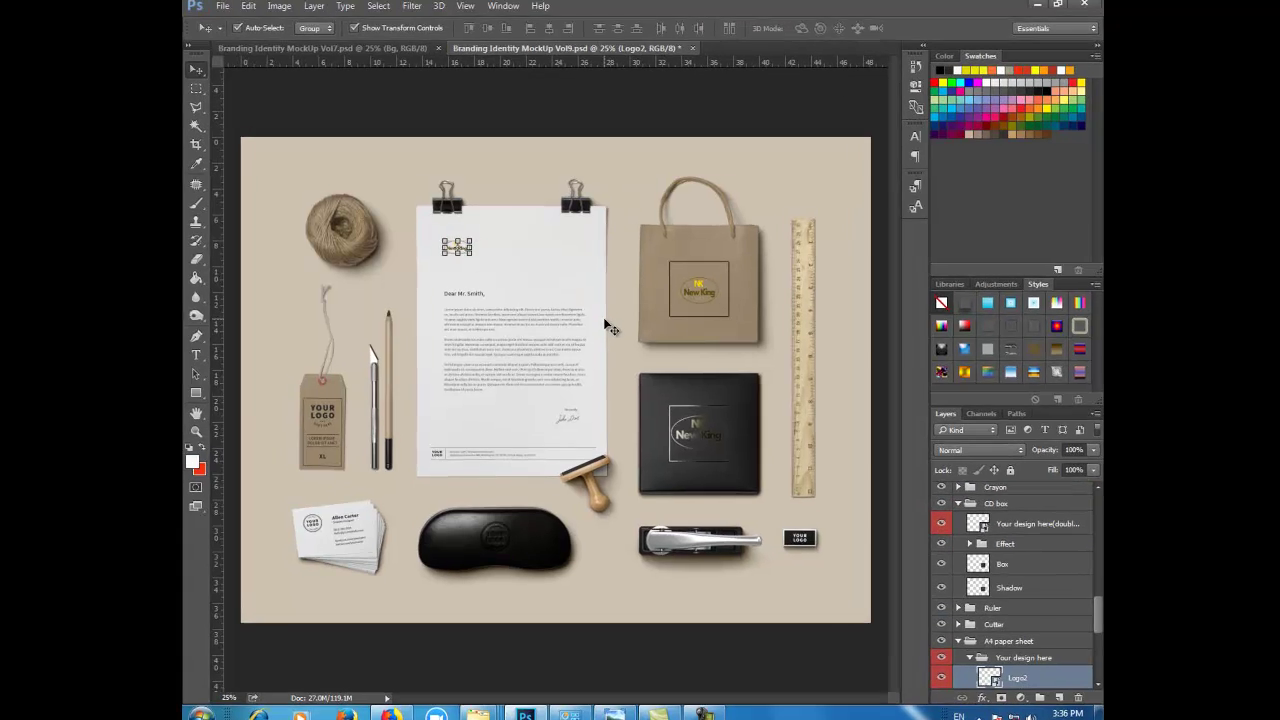